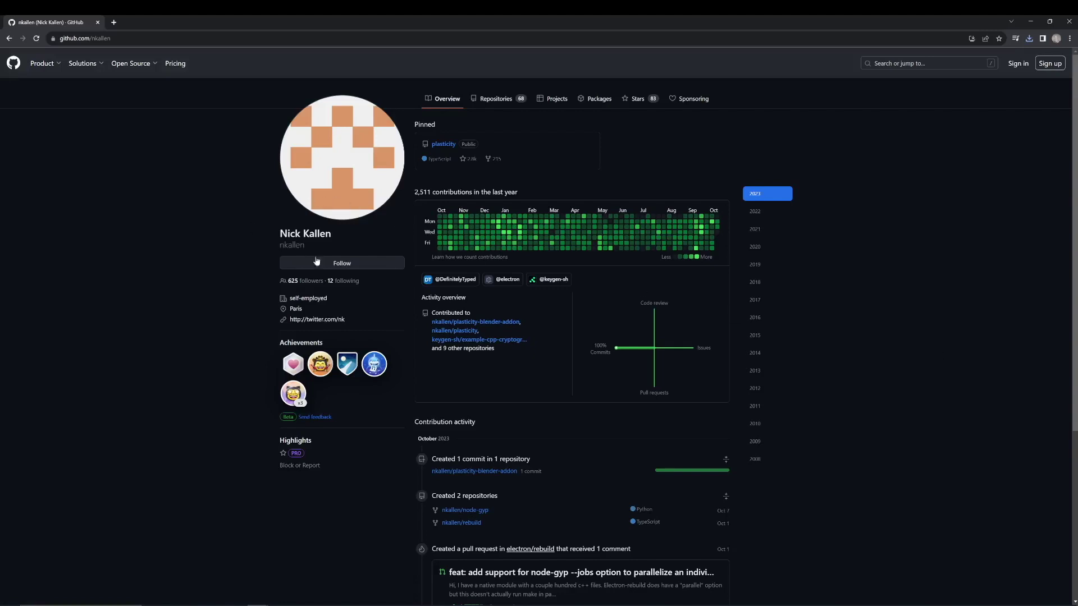
Download the plasticity-blender-addon repository from GitHub as a ZIP archive
click(504, 105)
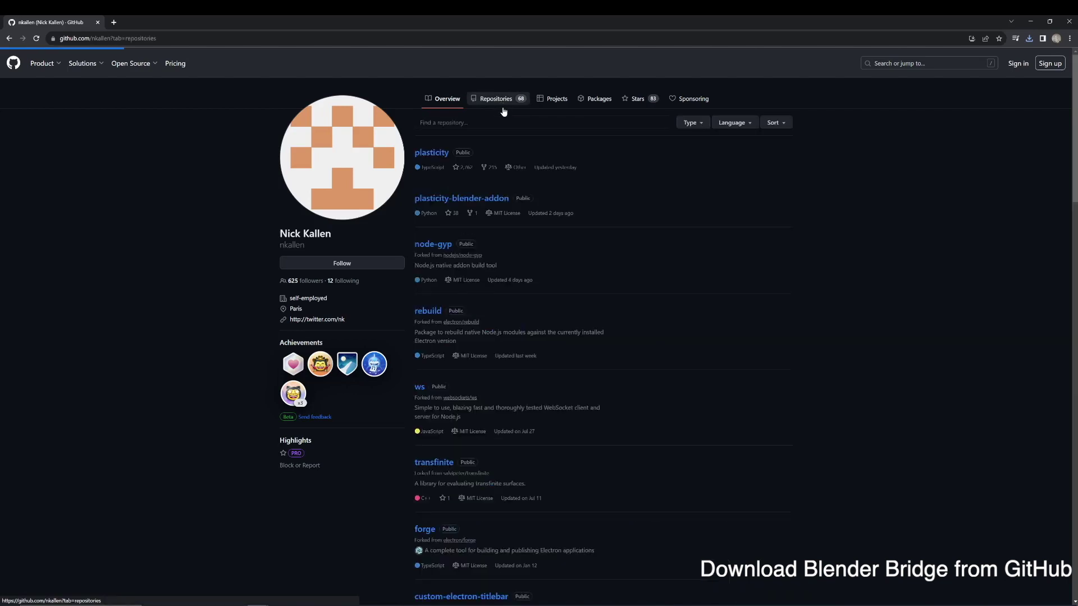
click(497, 201)
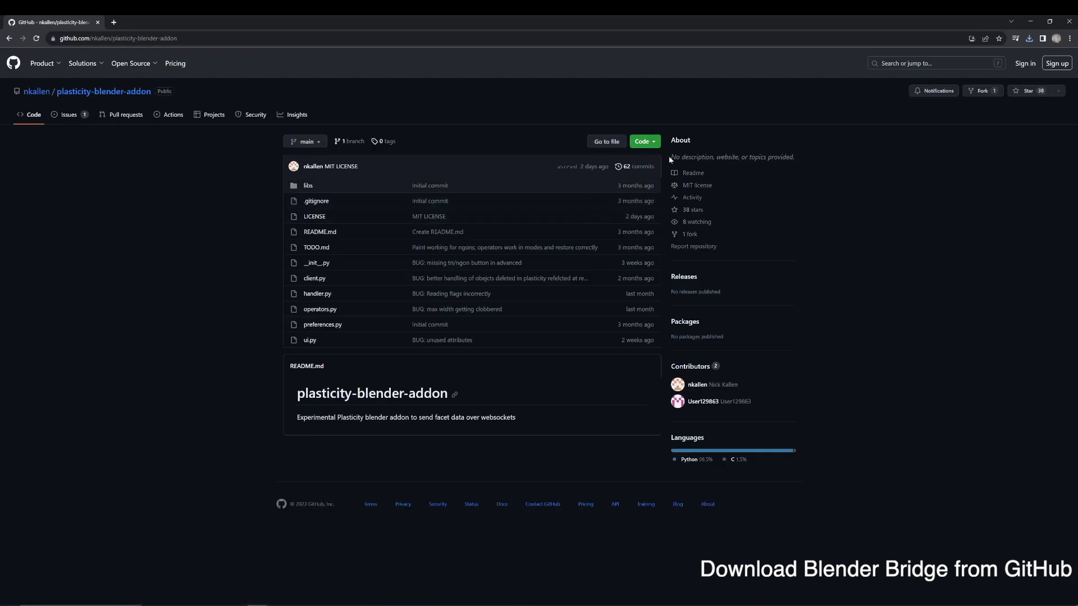
click(647, 149)
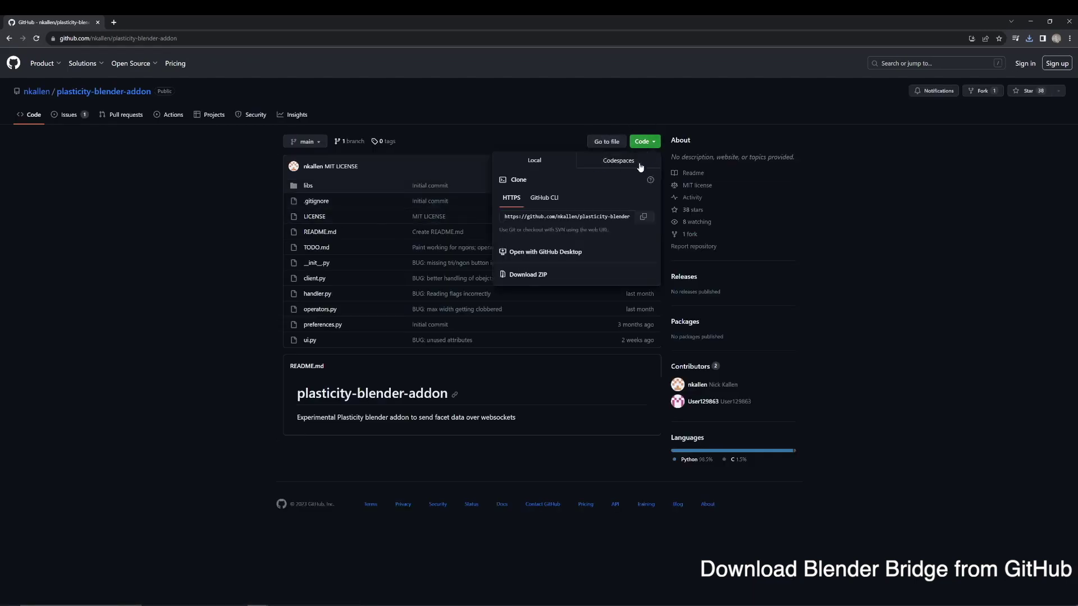
click(537, 276)
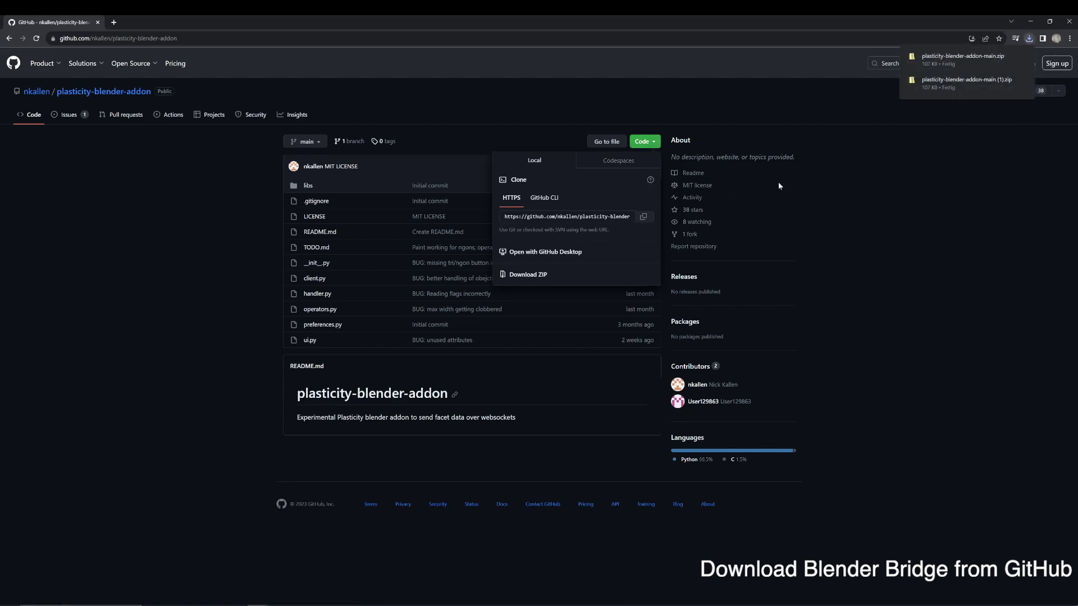
click(918, 169)
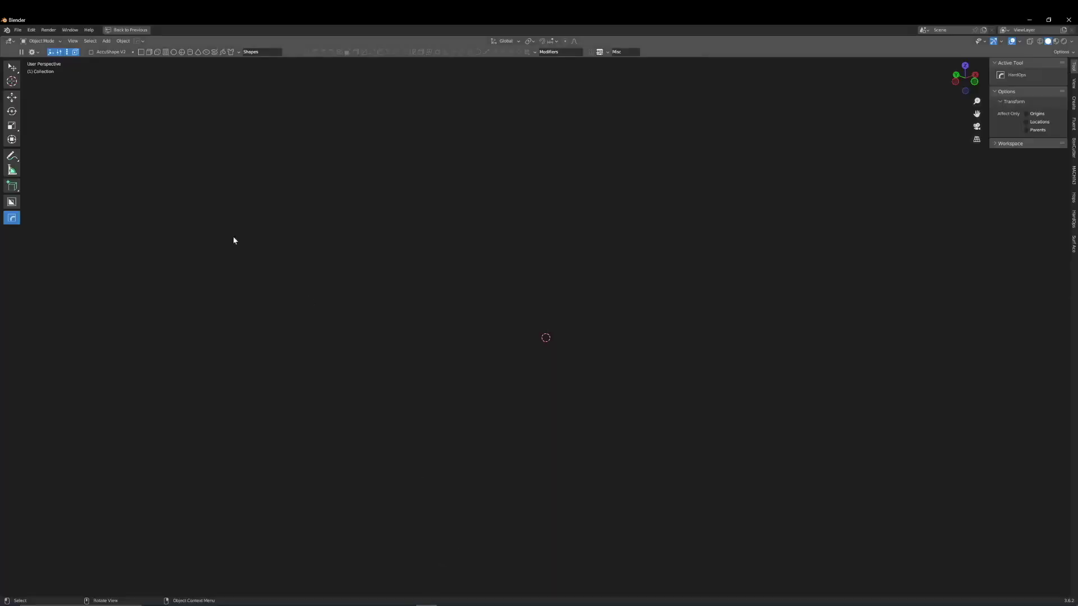
click(31, 29)
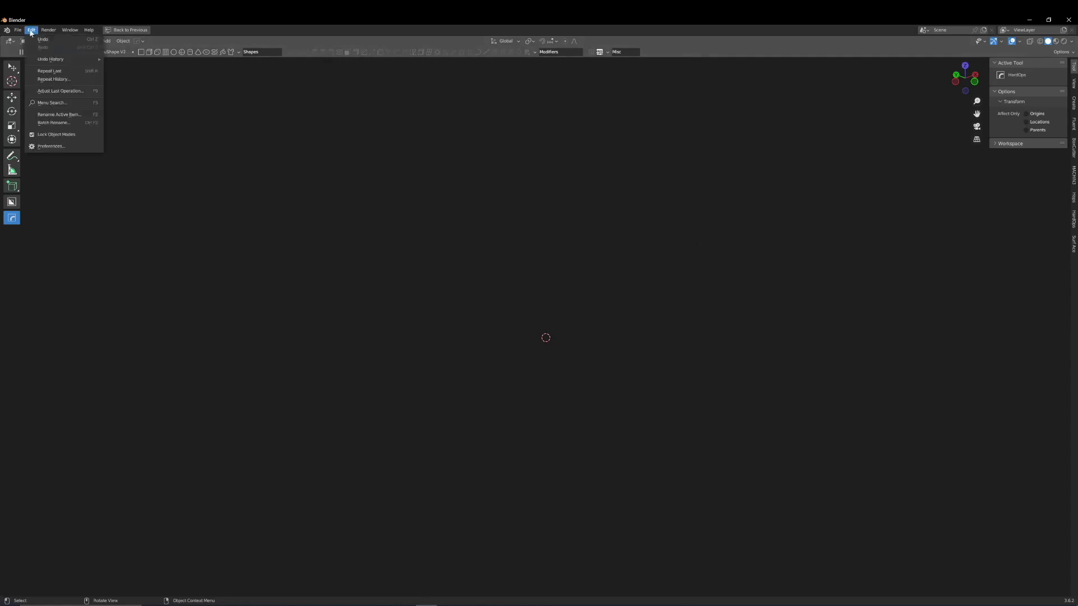
Install plasticity-blender-addon-main.zip from Downloads as a Blender add-on
click(55, 146)
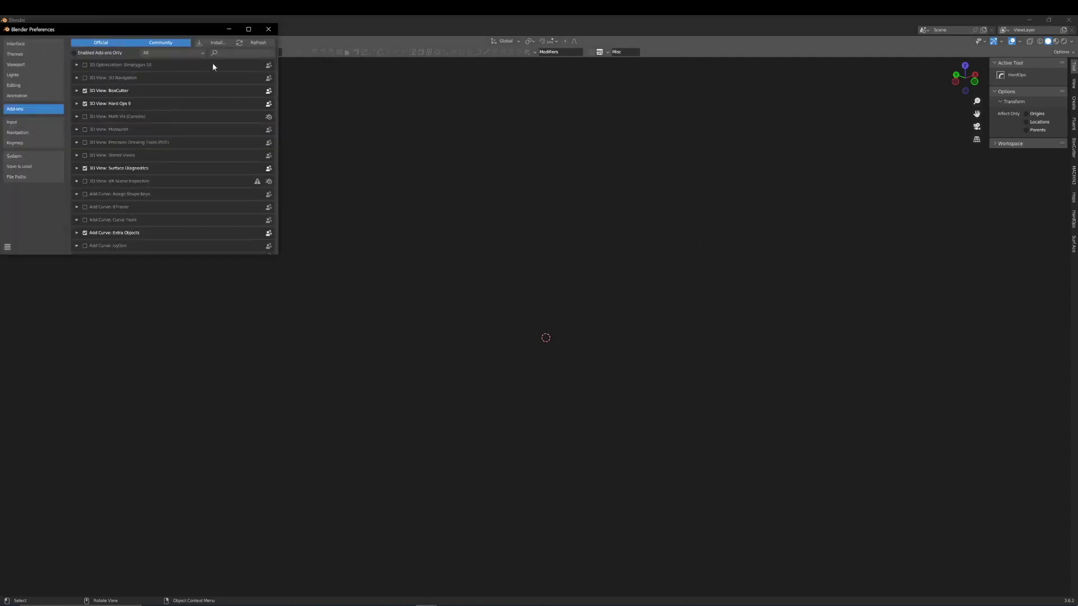
click(224, 53)
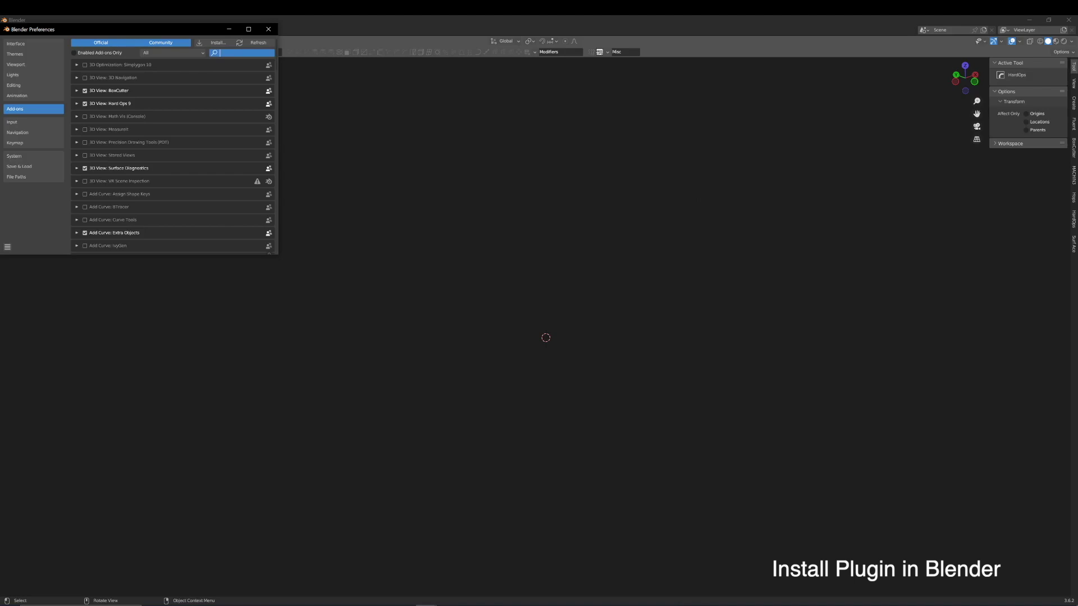
click(220, 46)
click(219, 46)
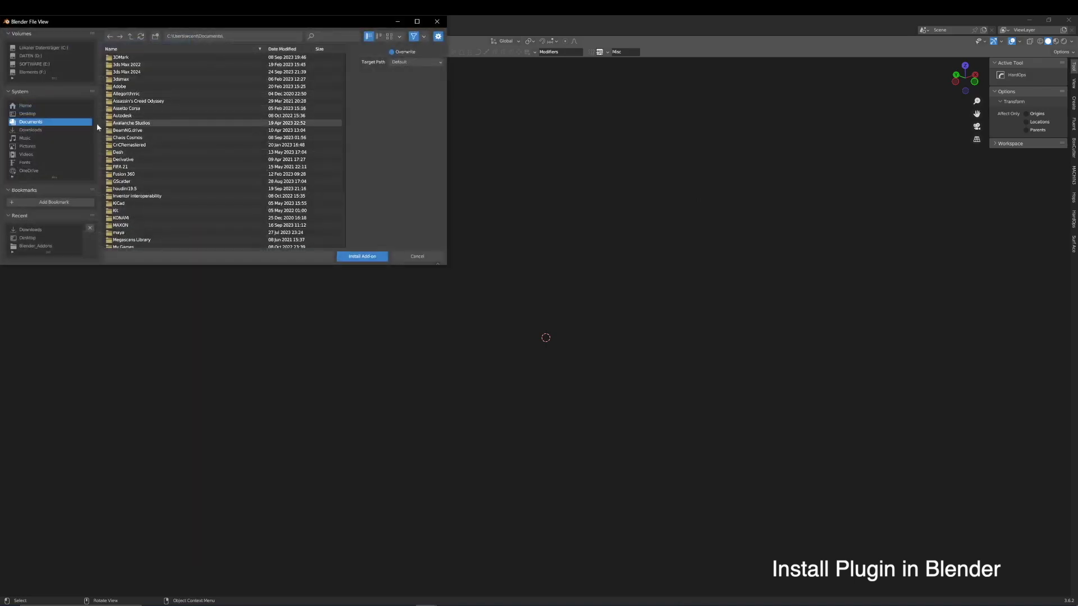
click(34, 130)
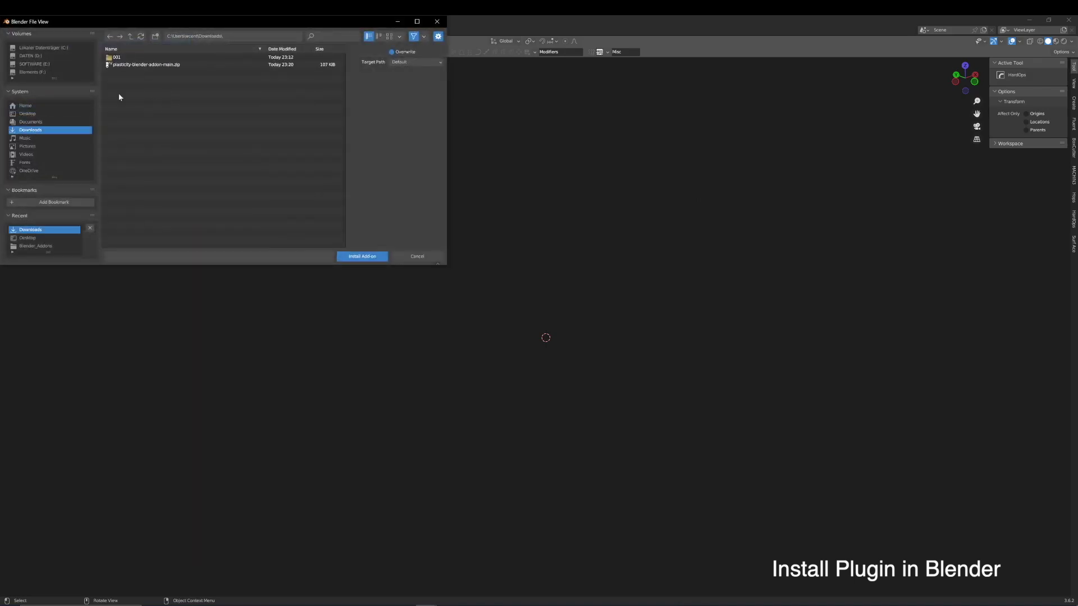
click(162, 65)
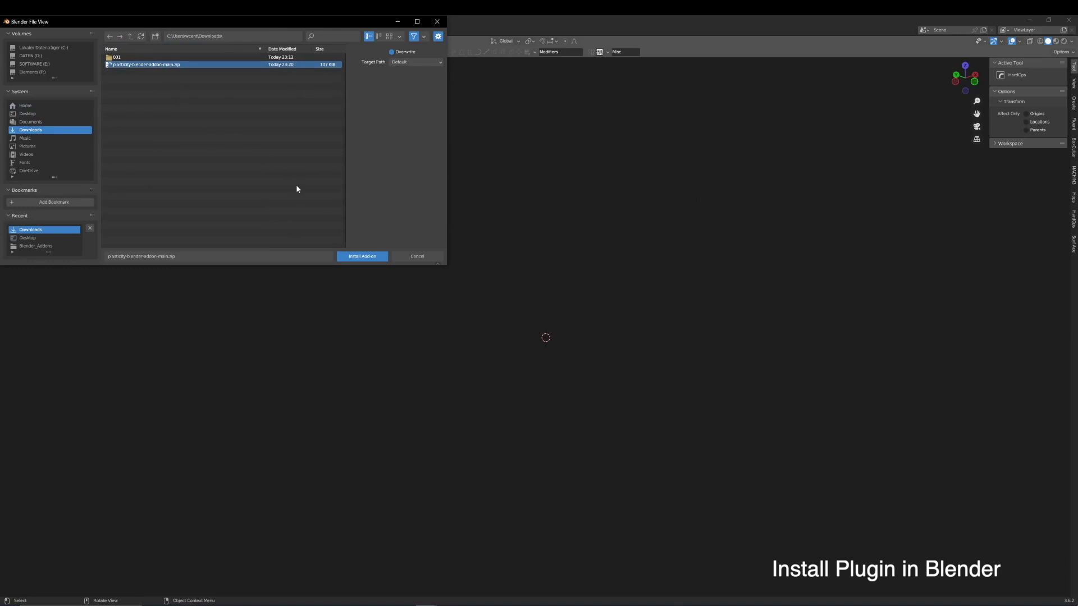
click(362, 256)
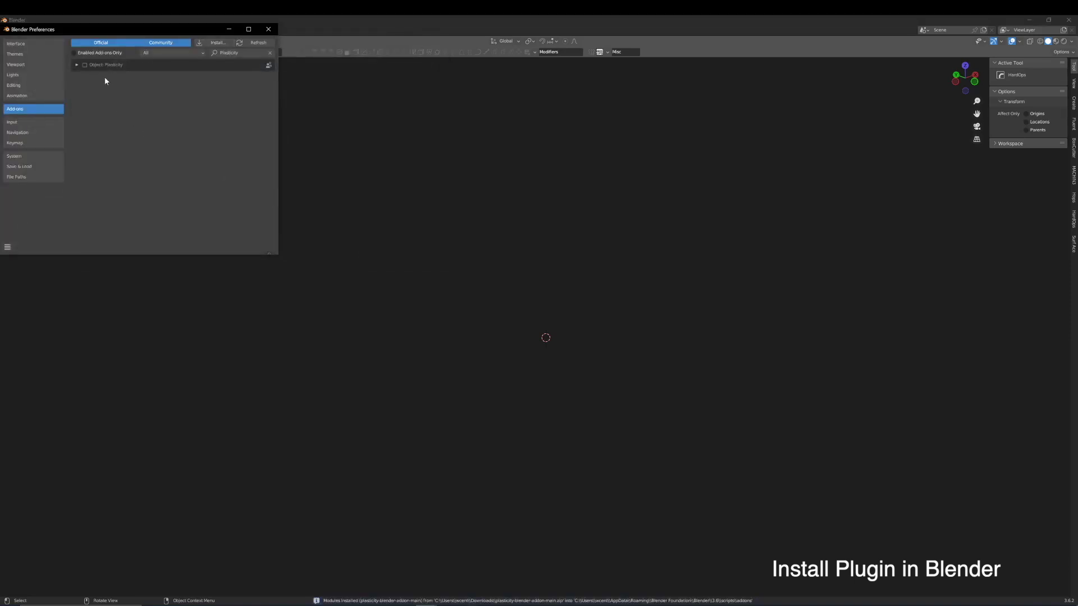
Enable Object: Plasticity, show its sidebar controls and save the preferences
click(84, 64)
click(1073, 245)
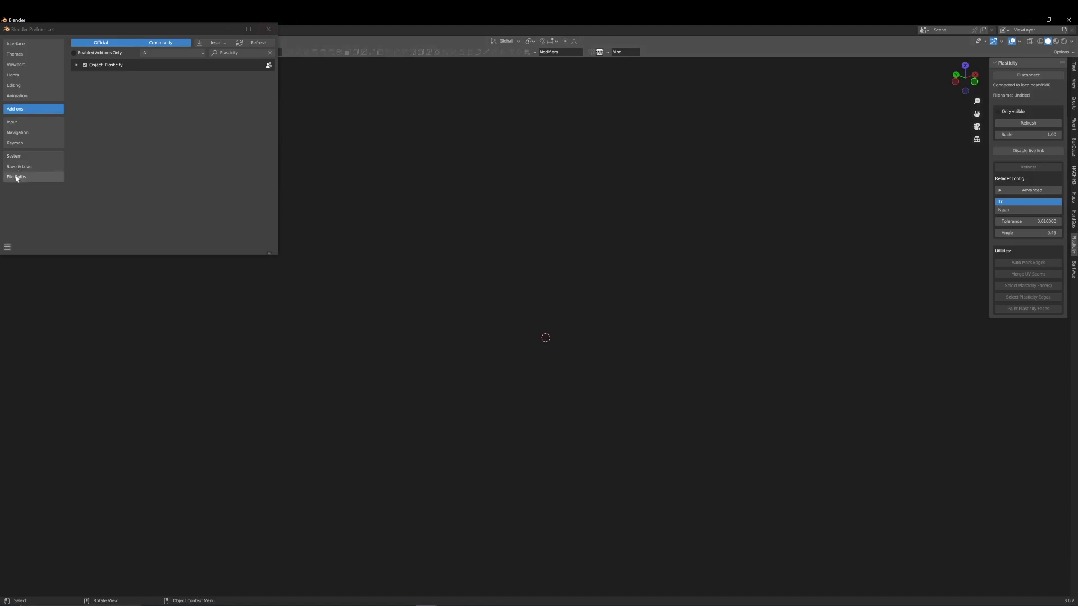
click(8, 247)
click(35, 226)
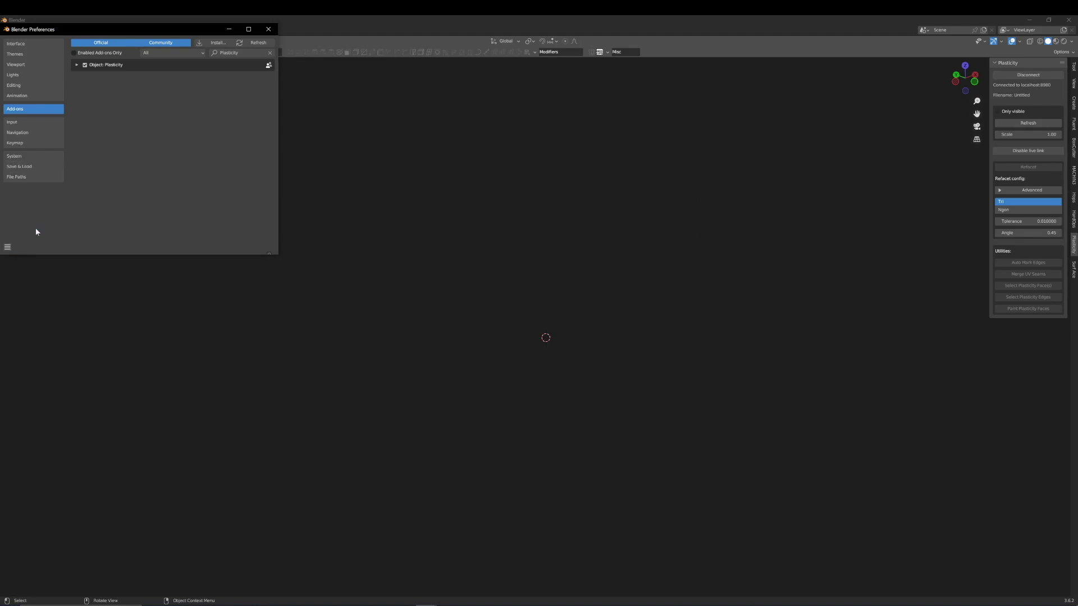
click(271, 29)
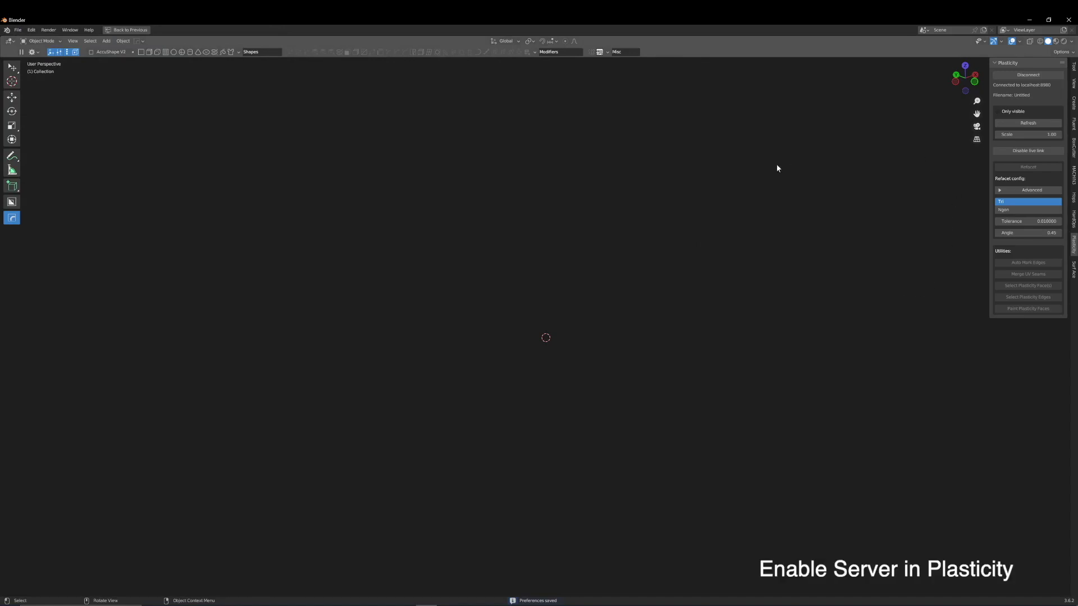
Try connecting Blender to Plasticity, then bring the Plasticity window forward
click(1020, 78)
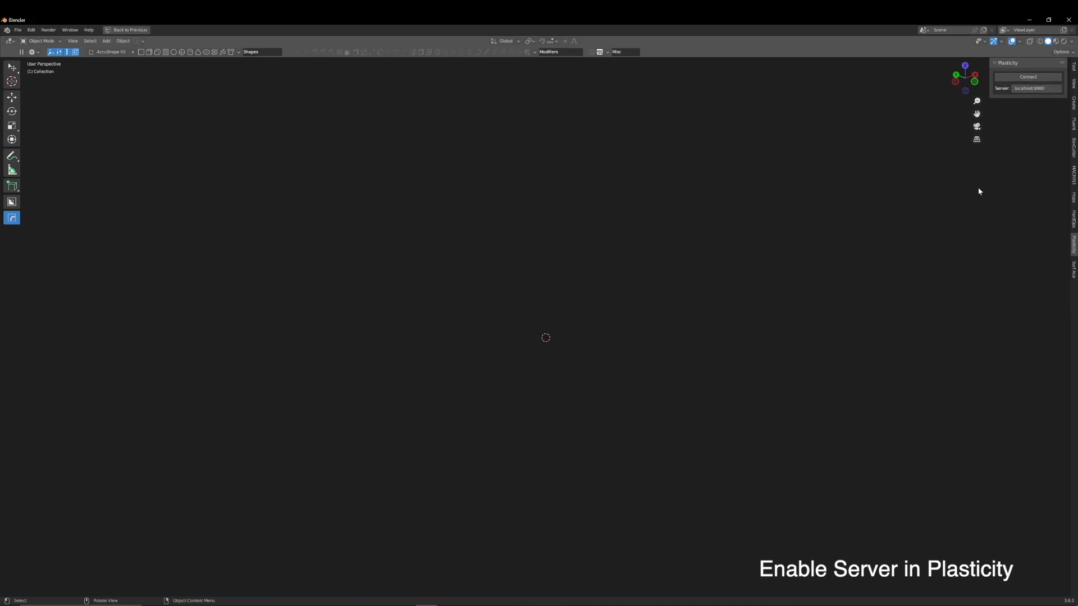
click(1026, 79)
key(alt+Tab)
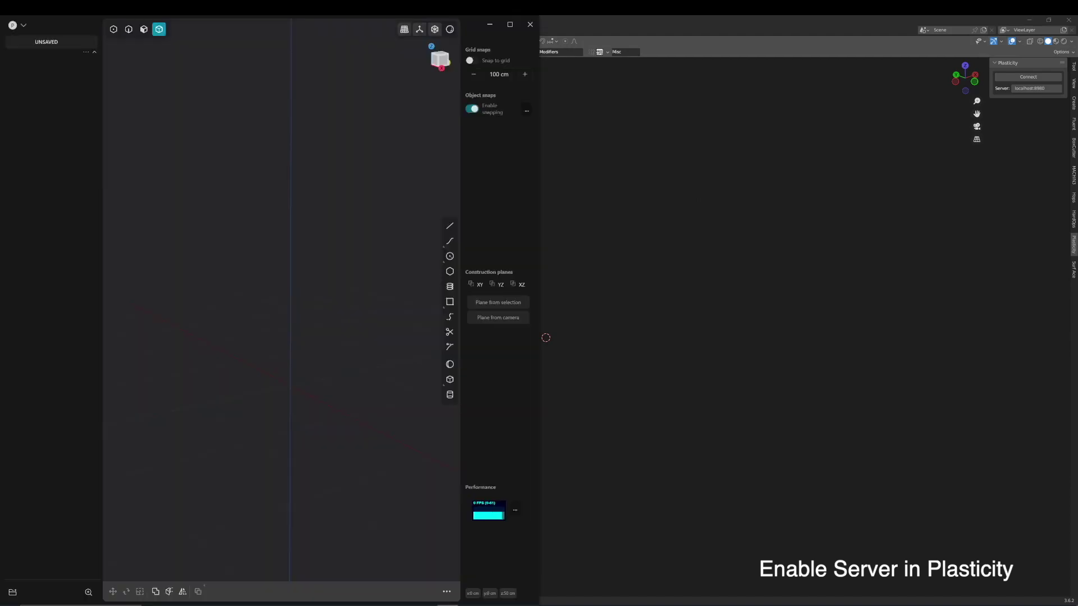
click(24, 25)
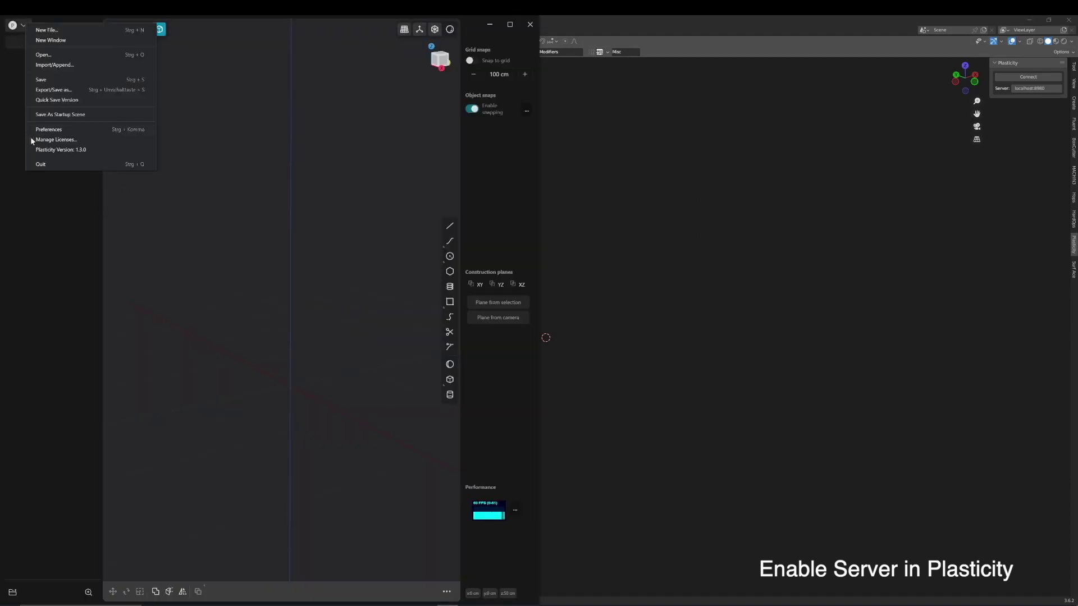
click(56, 130)
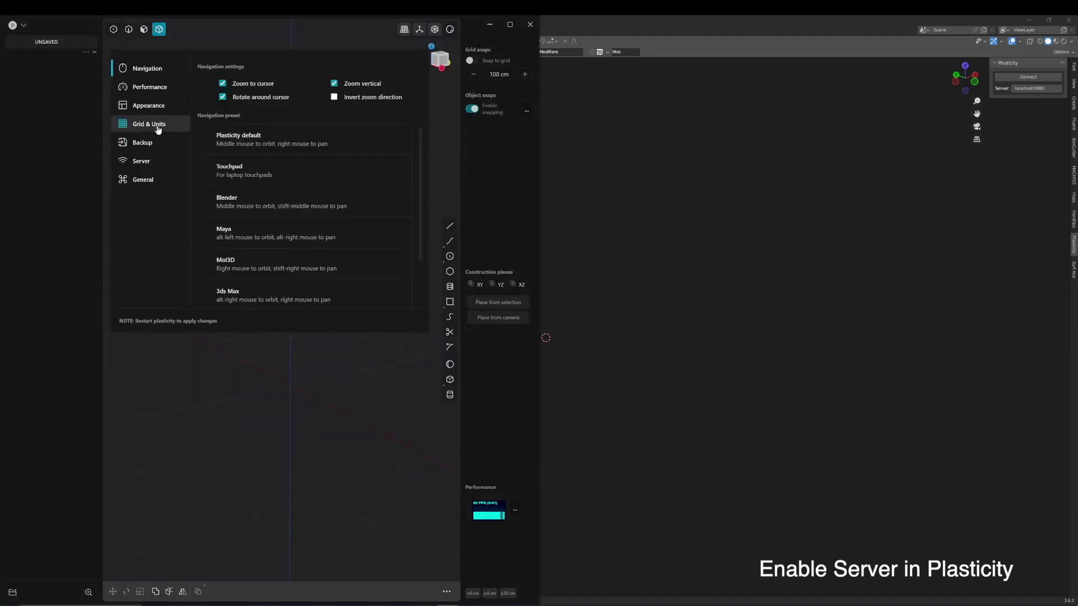
click(143, 167)
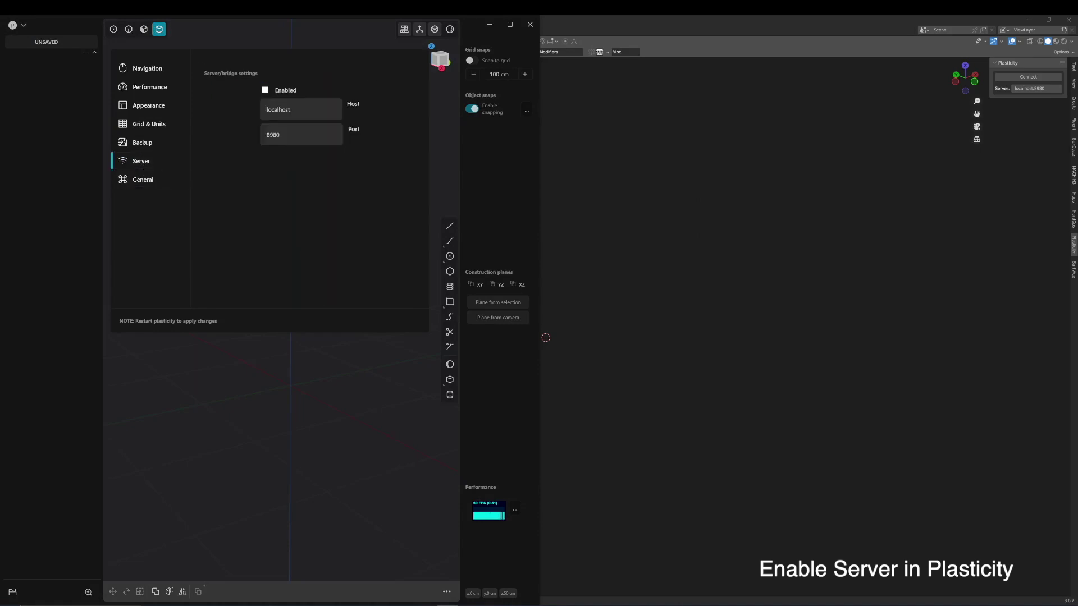
click(265, 89)
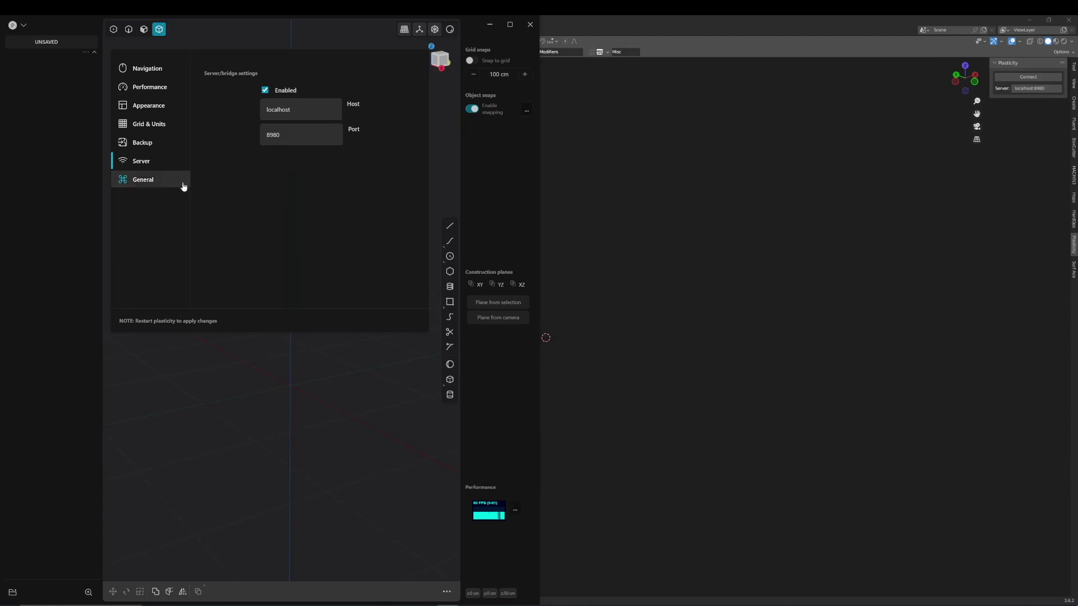
click(317, 345)
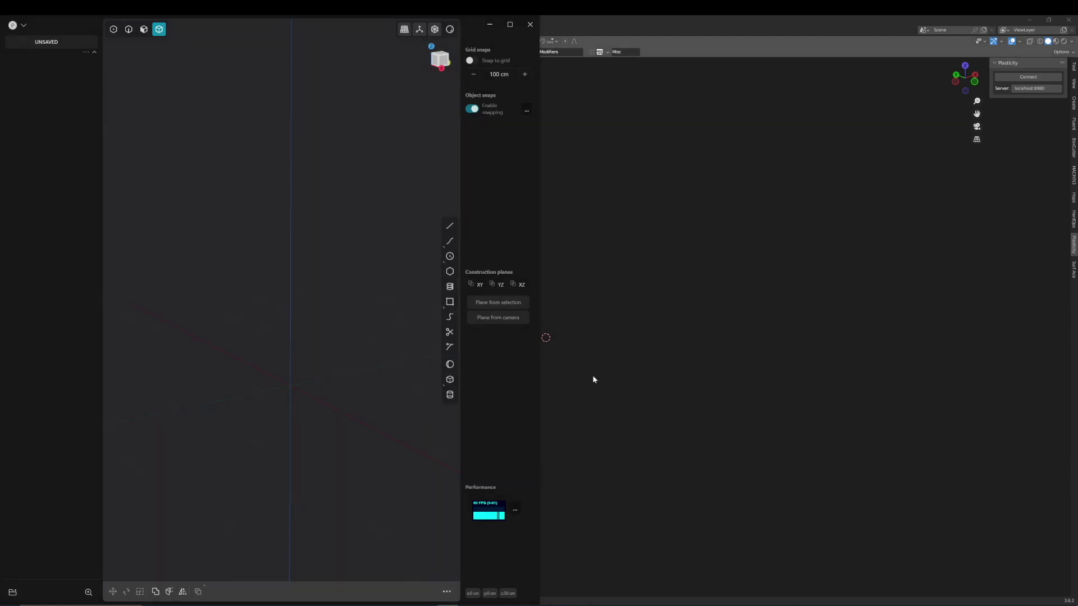
click(787, 323)
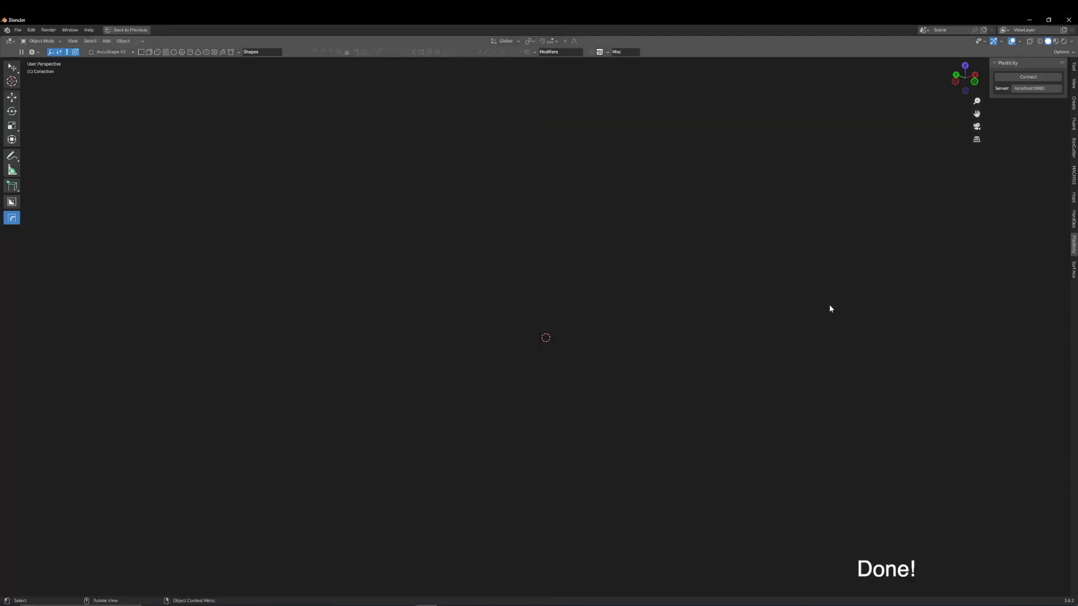
Connect Blender to Plasticity at localhost:8980 and dock Blender on the right half
click(1038, 76)
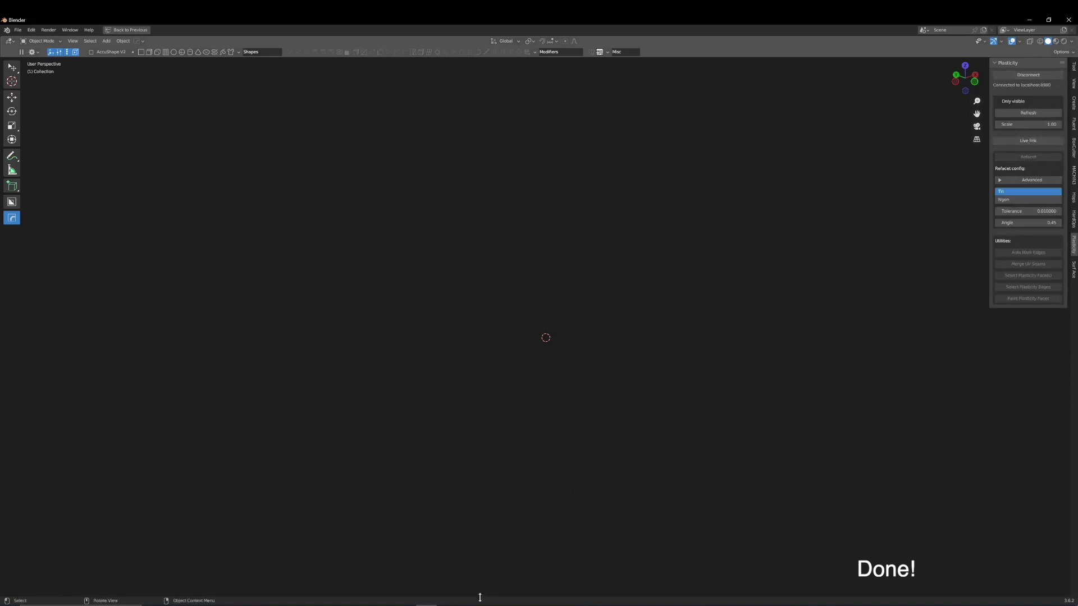
key(alt+Tab)
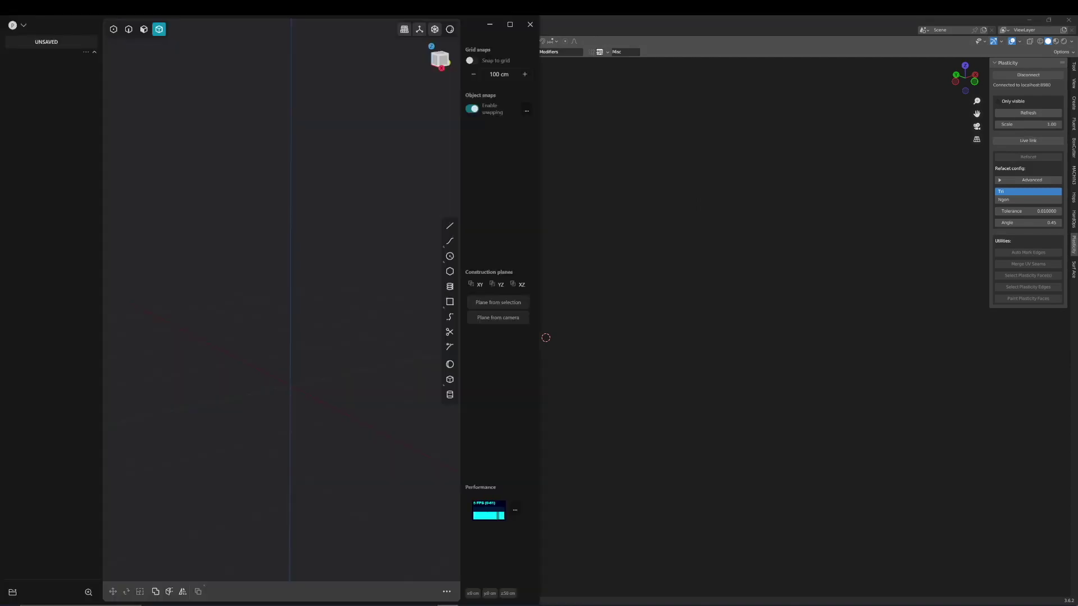
click(710, 248)
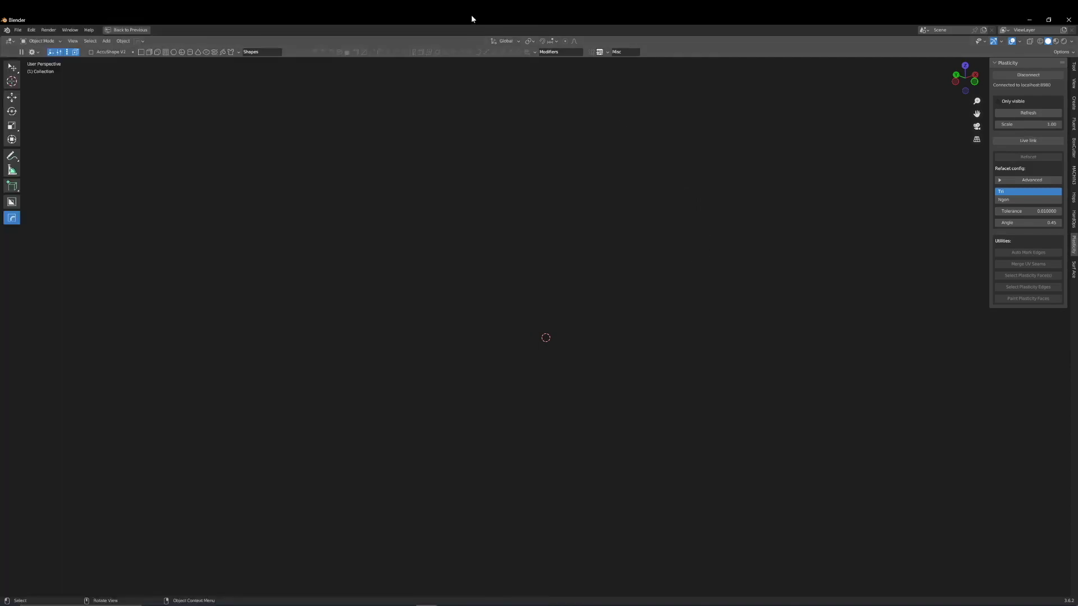
drag(455, 29, 1076, 39)
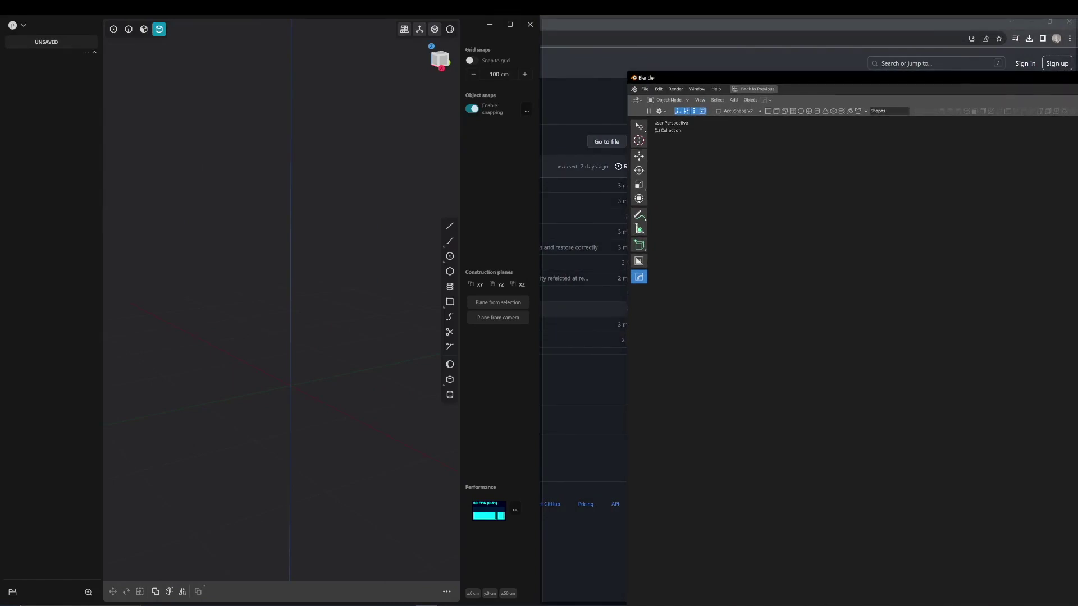
click(143, 346)
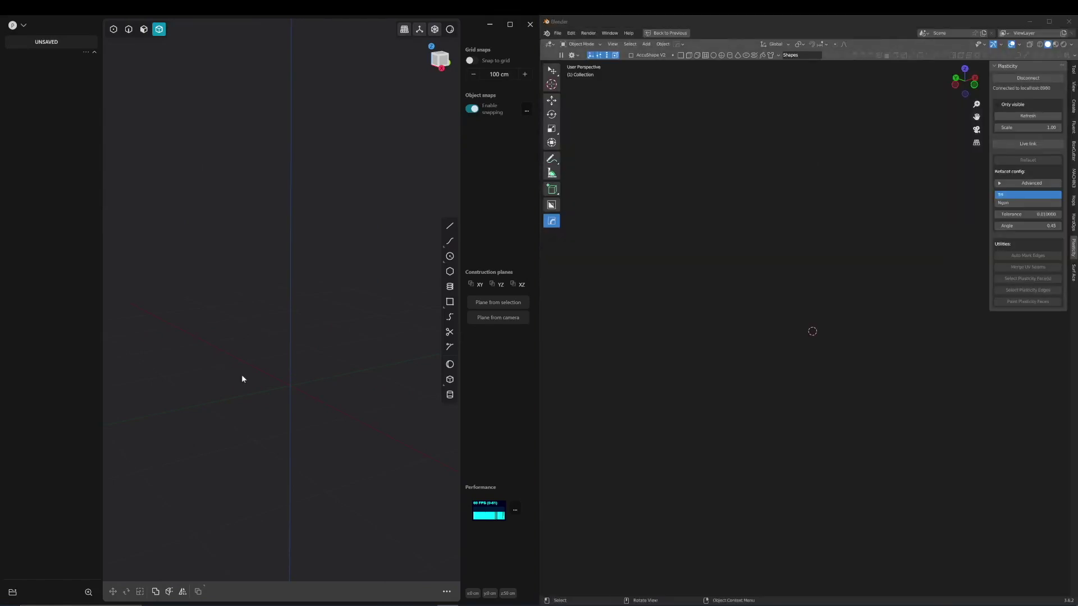
click(451, 381)
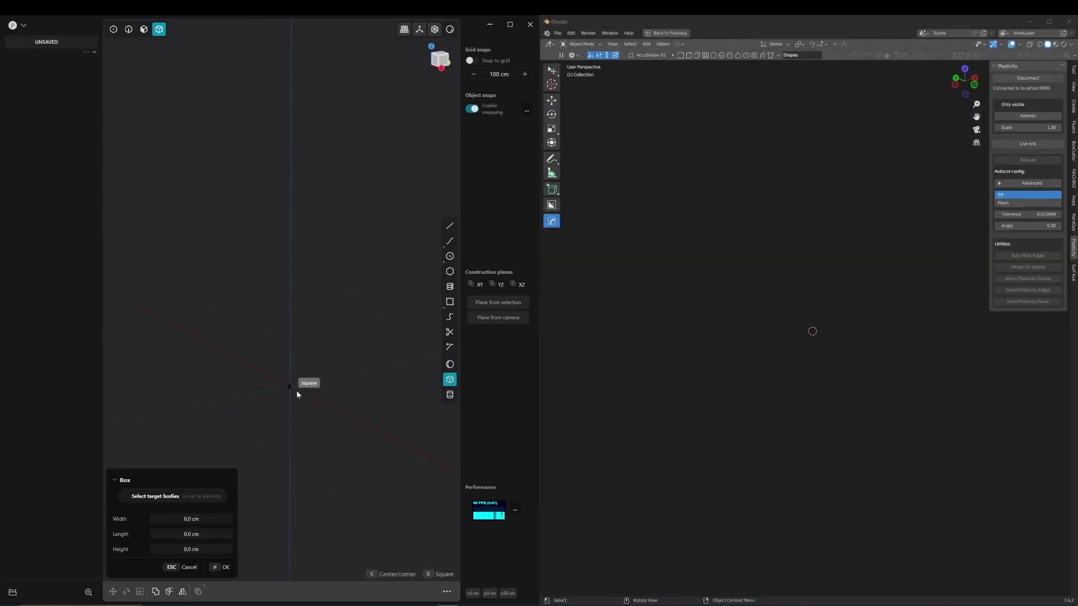
Create a box centred on the origin in Plasticity
key(c)
click(276, 438)
click(280, 292)
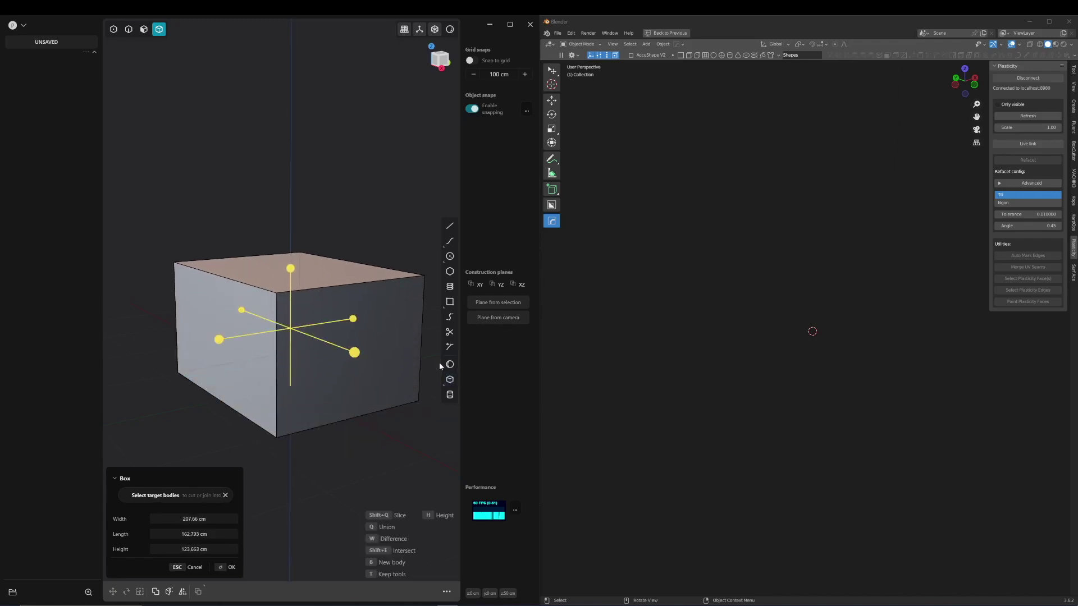
key(Return)
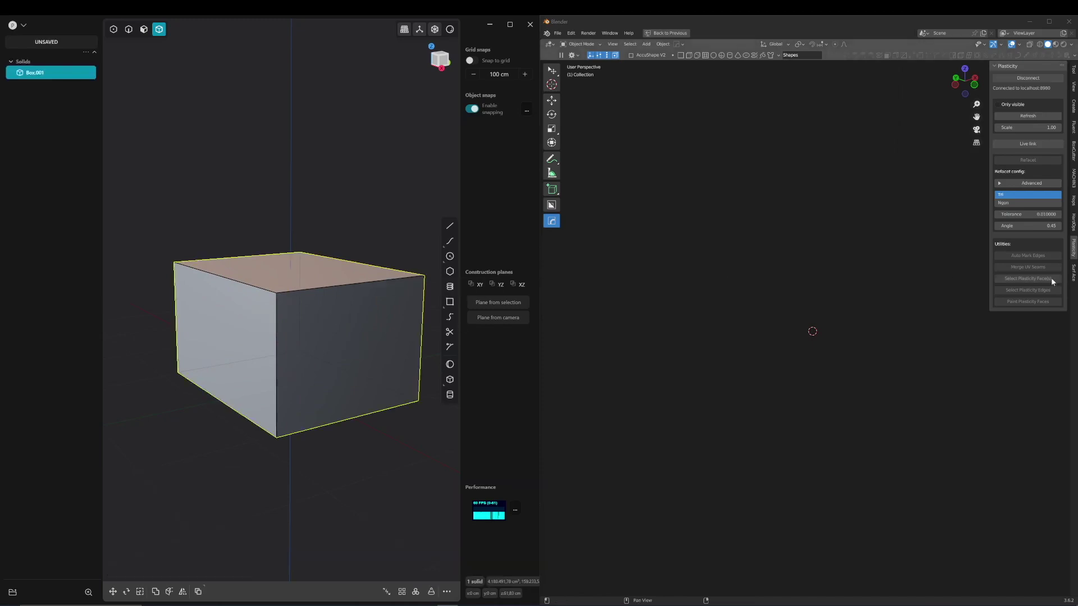
Refresh Blender's Plasticity panel to import the box and inspect it
click(1028, 116)
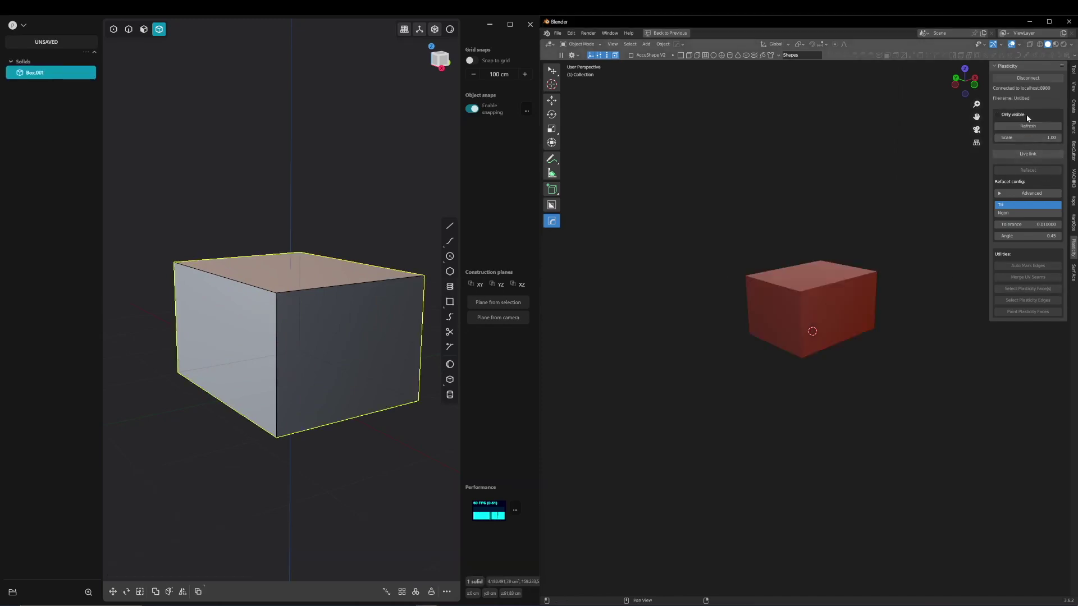
mouse_move(865, 344)
middle_down()
mouse_move(736, 349)
mouse_move(786, 325)
mouse_move(854, 339)
mouse_move(820, 339)
middle_up()
scroll(805, 322, up, 5)
scroll(805, 325, down, 3)
click(1011, 160)
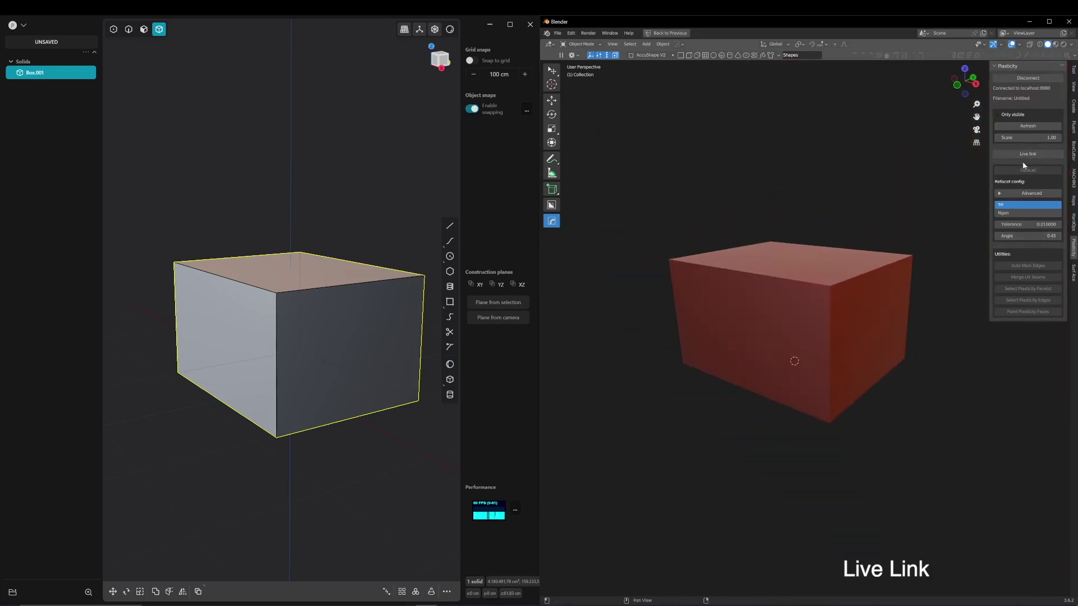
Turn on live linking in Blender's Plasticity panel
click(1037, 159)
click(343, 354)
middle_drag(343, 354, 356, 354)
Fillet the box's top front edge with a radius of about 53.6 cm
key(Escape)
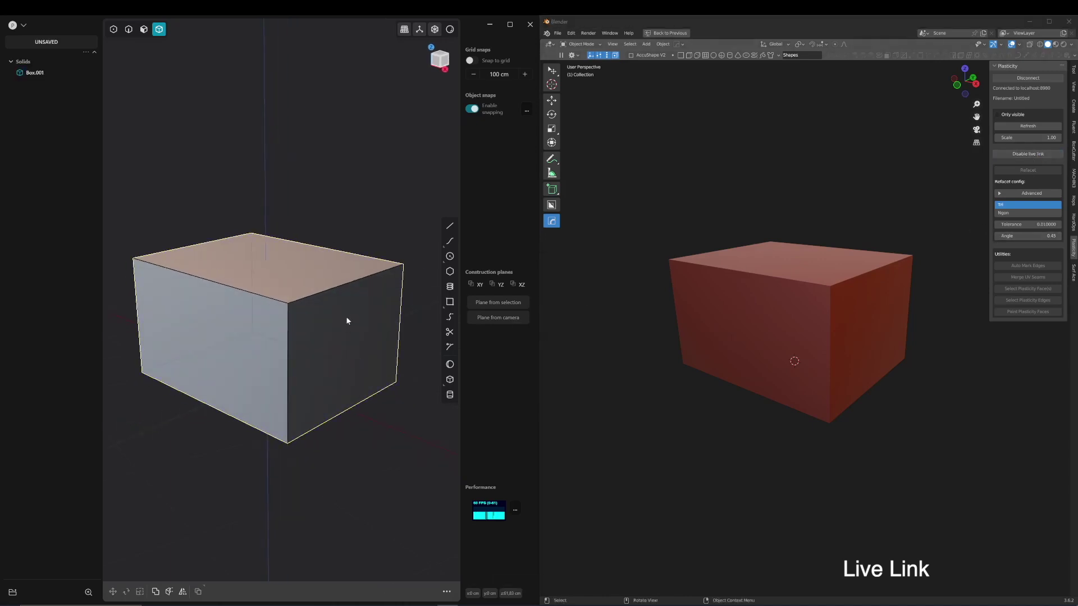
key(2)
click(341, 287)
key(f)
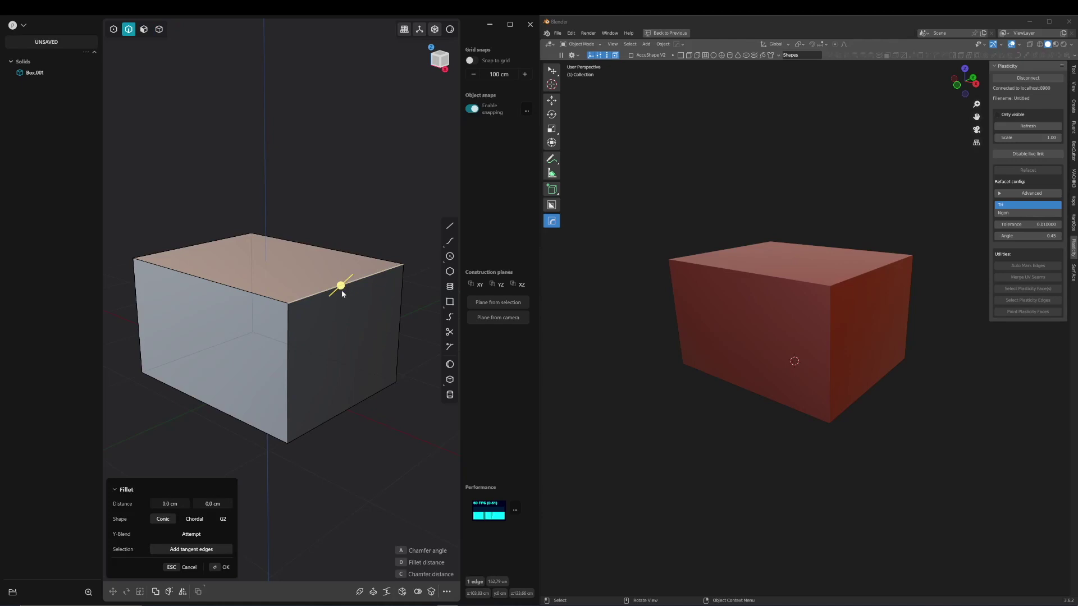
drag(342, 289, 356, 312)
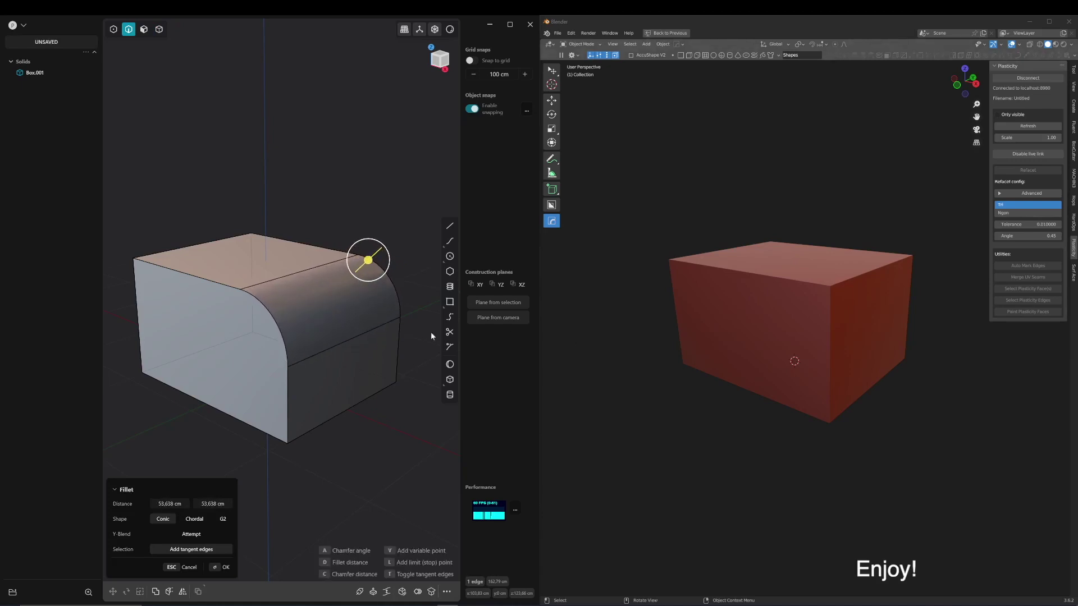
key(Return)
mouse_move(194, 373)
middle_down()
mouse_move(321, 336)
mouse_move(252, 405)
middle_up()
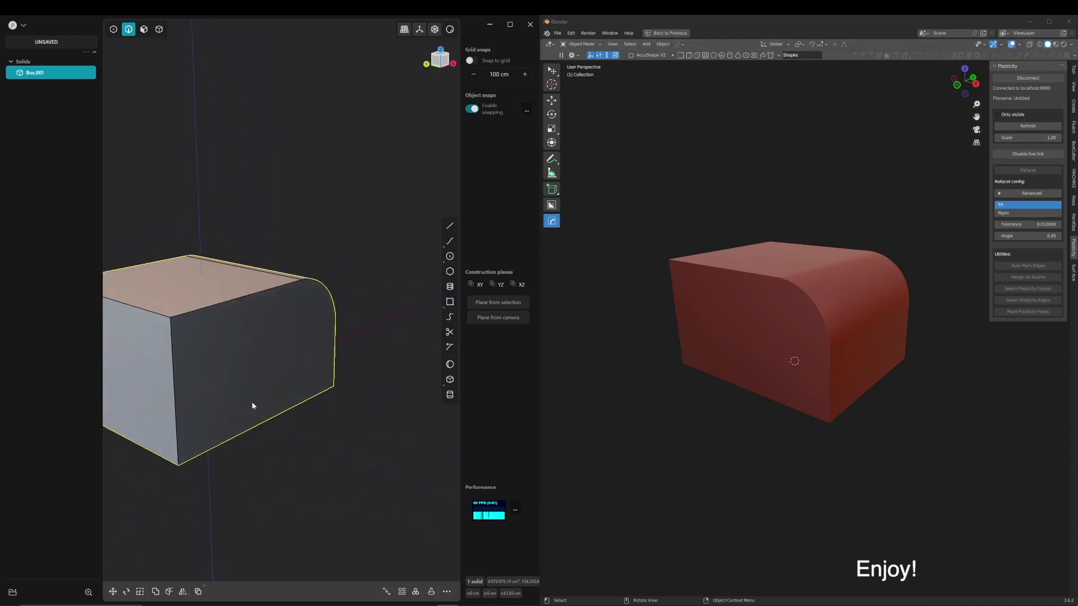
key(ctrl+KP_3)
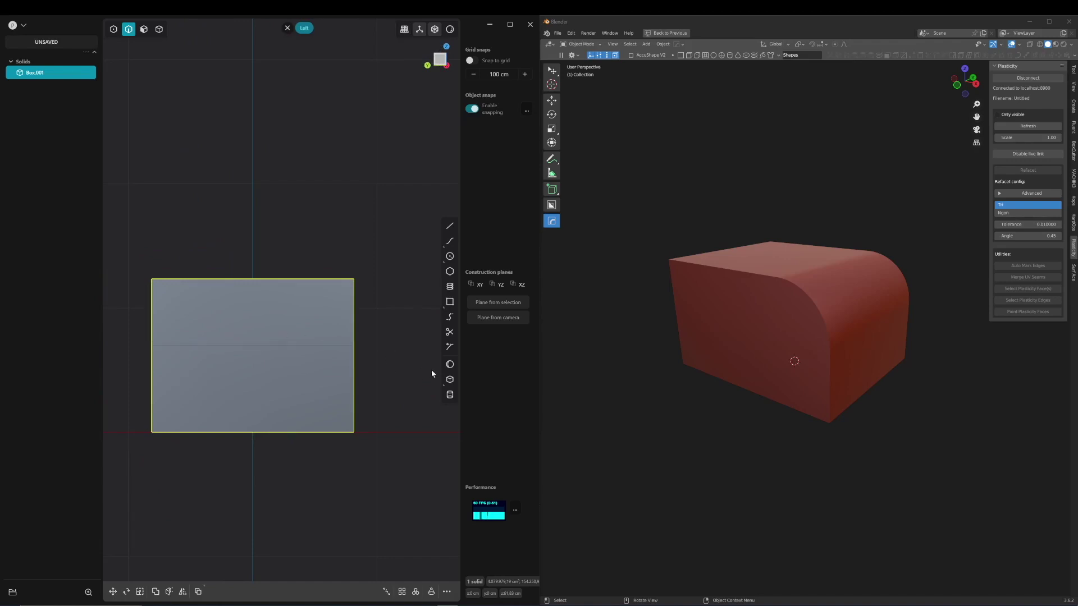
Draw a corner rectangle from the box's middle edge up past its top in Left view
click(449, 302)
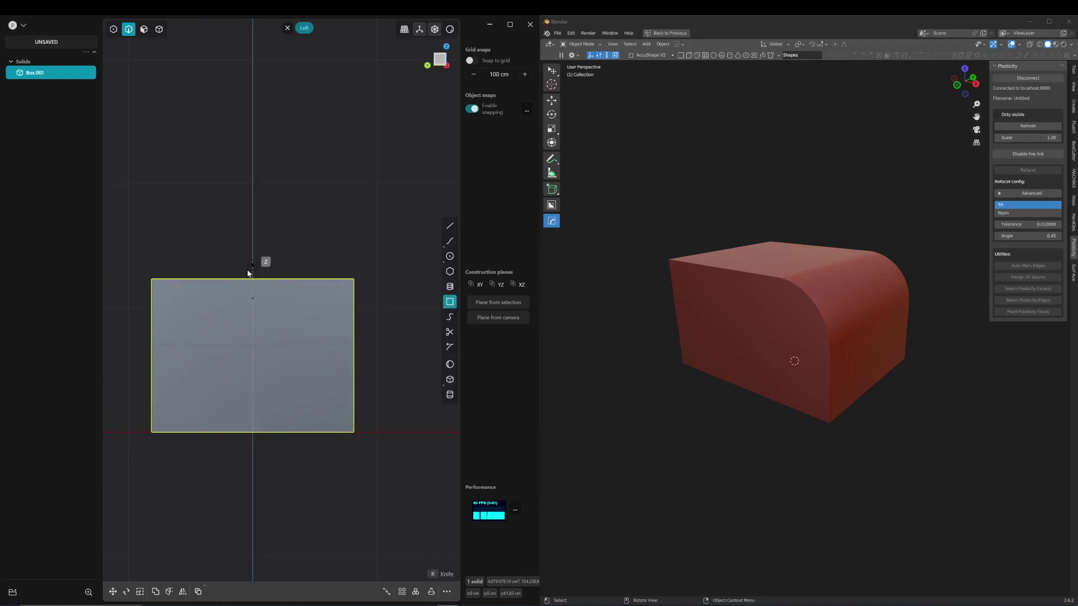
click(214, 239)
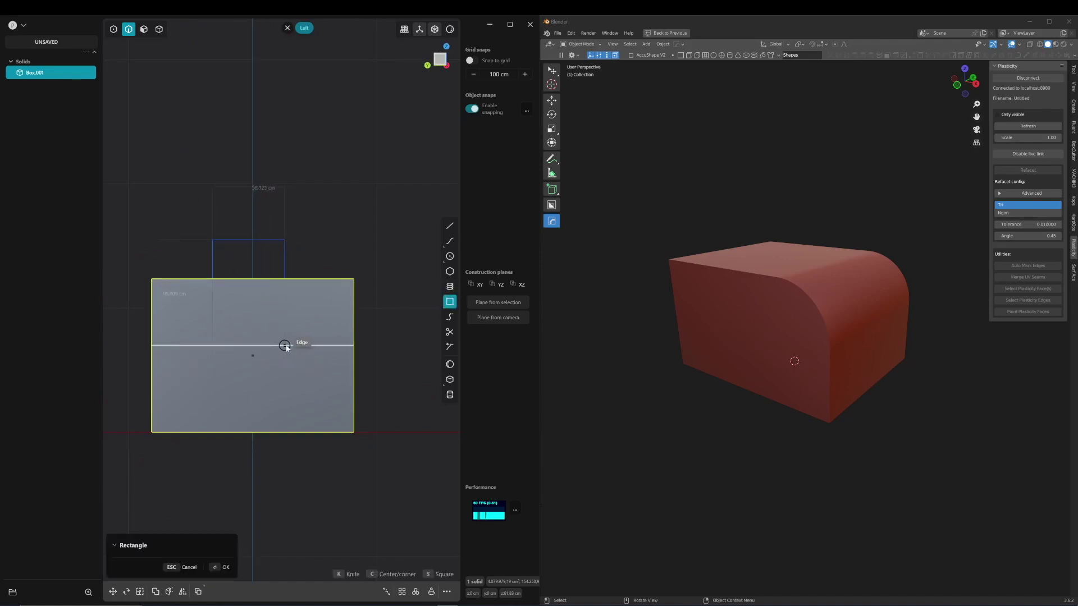
click(295, 346)
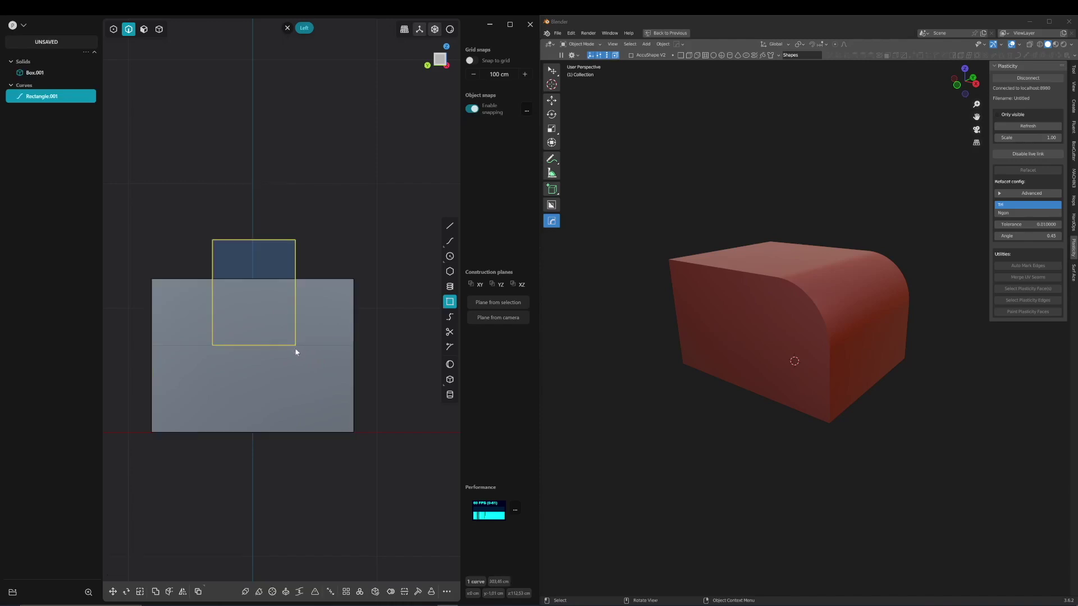
middle_drag(297, 351, 353, 425)
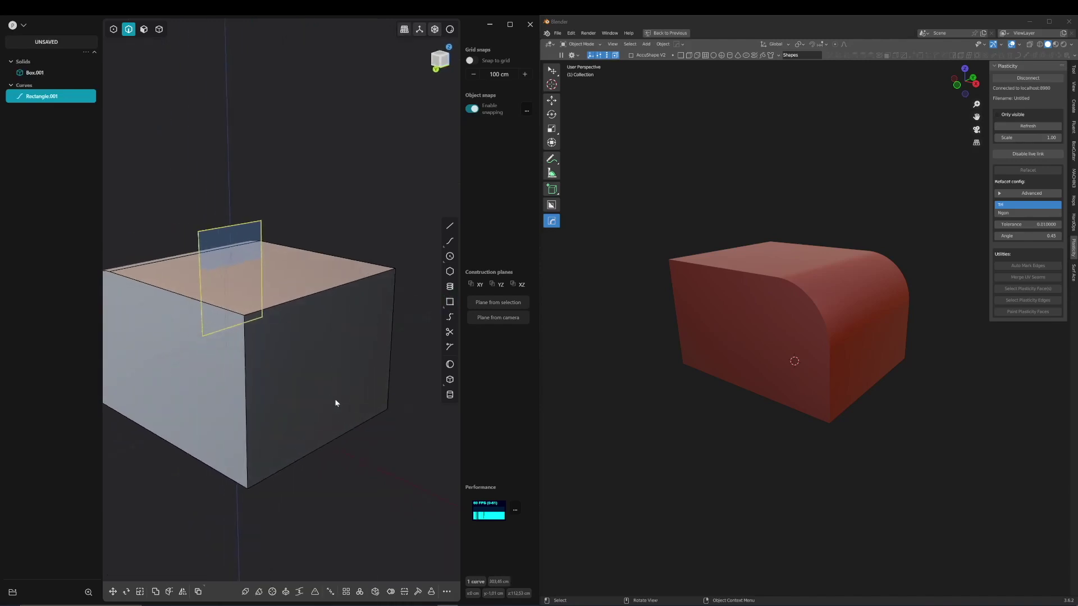
Cut the box with the rectangle and delete the cut-off piece to open the slot
key(4)
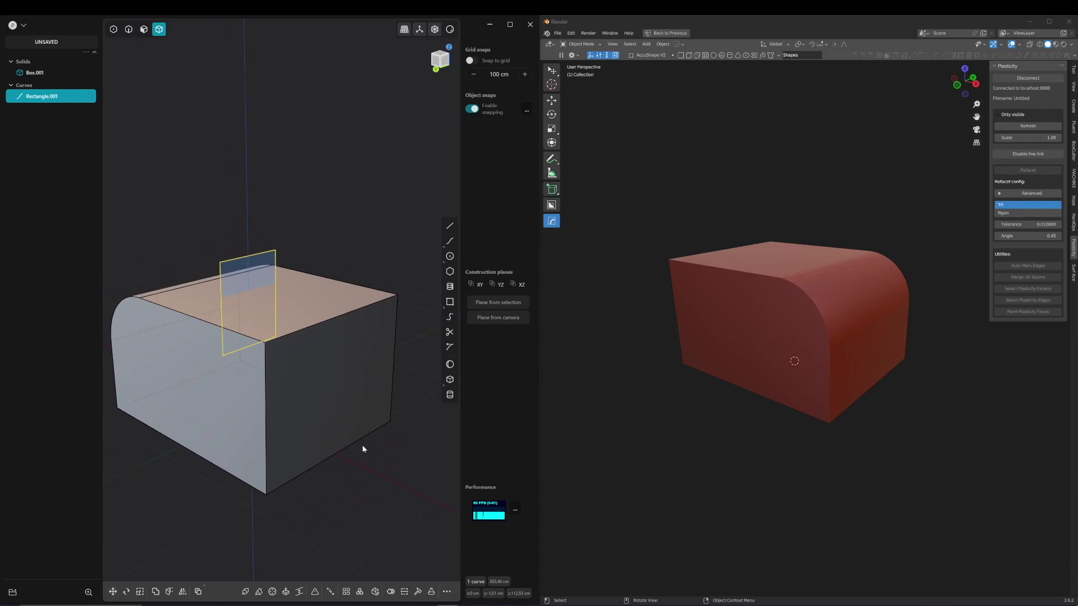
click(351, 424)
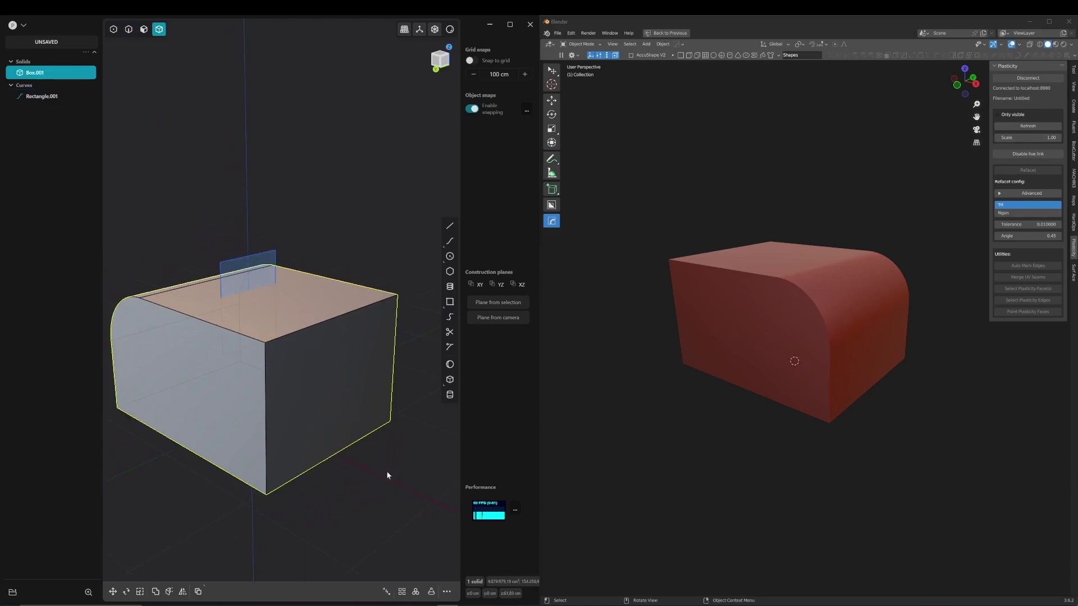
key(c)
click(244, 258)
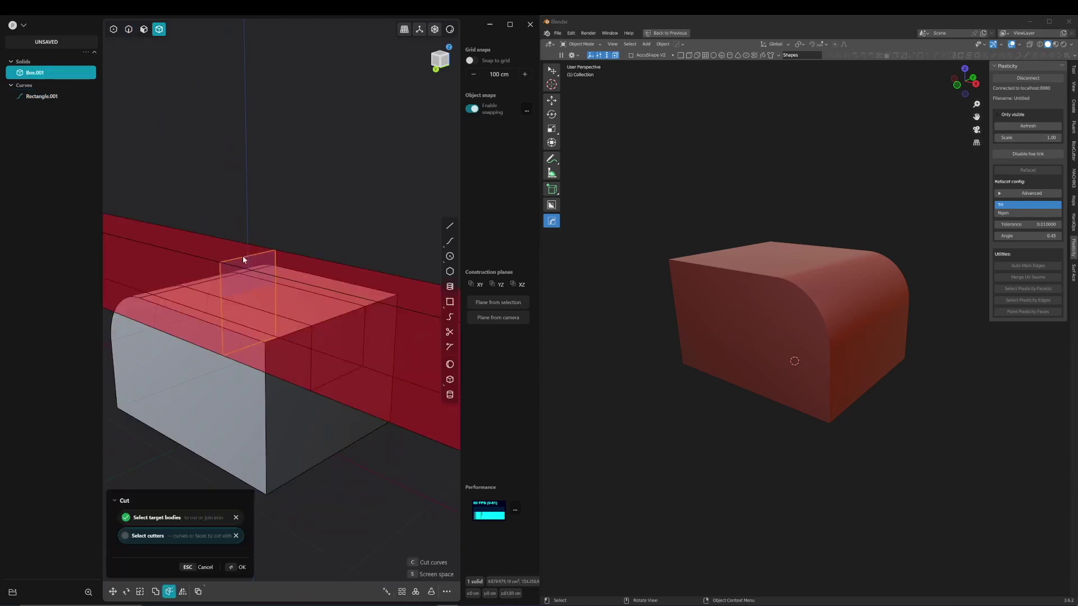
key(Return)
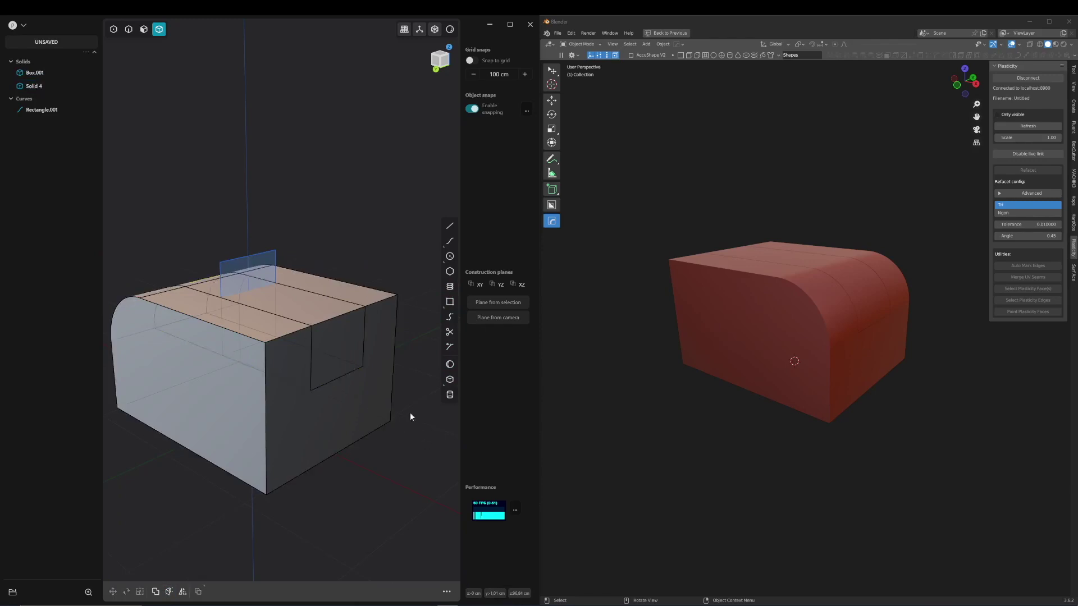
click(351, 340)
key(Delete)
mouse_move(352, 345)
middle_down()
mouse_move(278, 408)
mouse_move(333, 405)
mouse_move(261, 402)
mouse_move(241, 425)
mouse_move(329, 422)
mouse_move(241, 412)
mouse_move(349, 414)
mouse_move(396, 443)
mouse_move(427, 393)
middle_up()
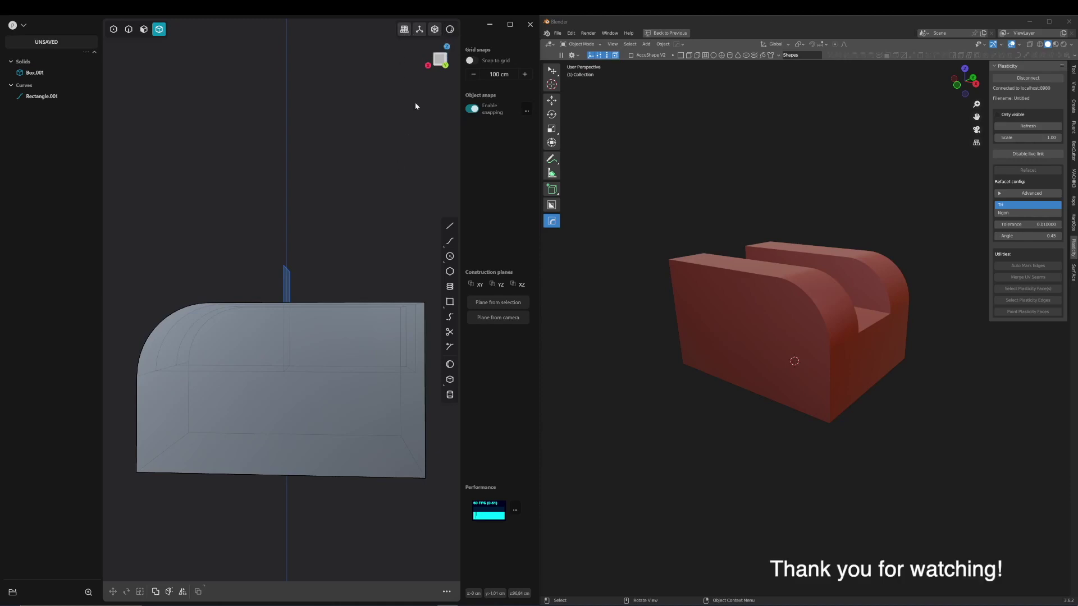
click(439, 64)
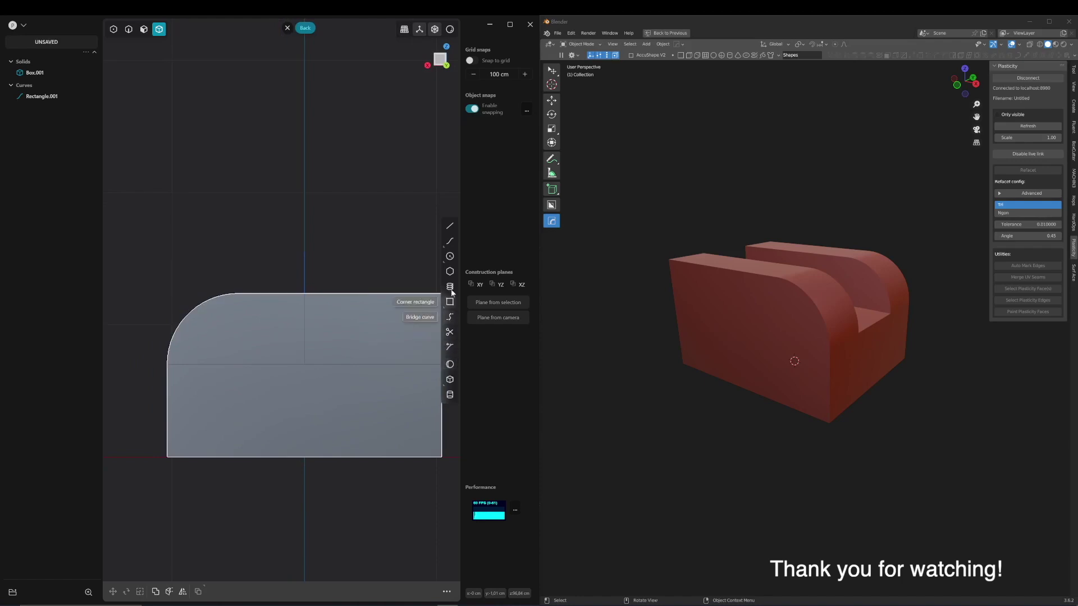
Draw a center circle on the part's side face in Back view
click(450, 256)
click(238, 364)
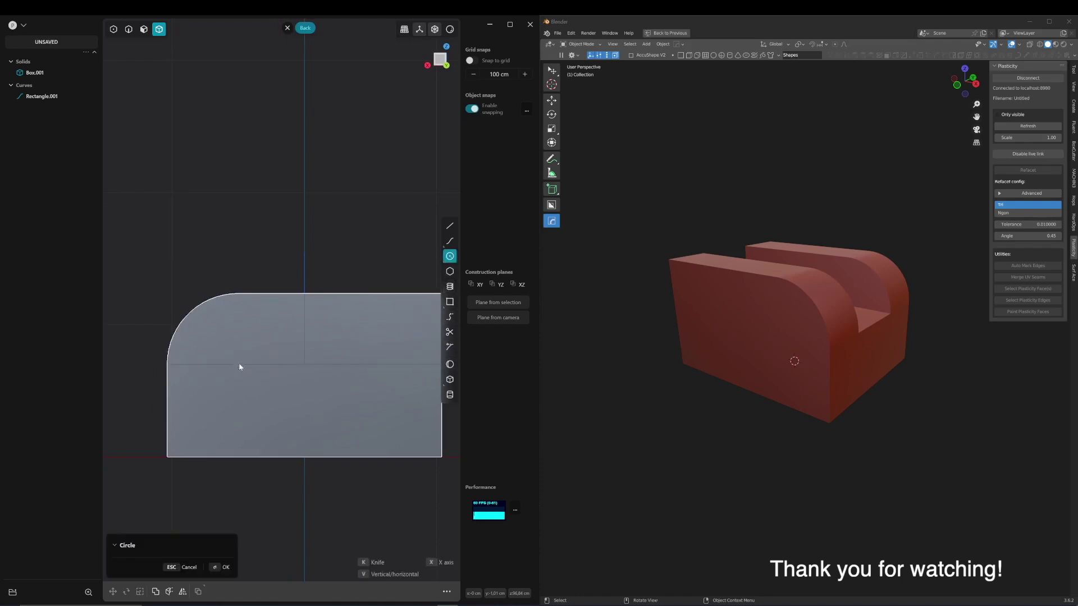
click(267, 400)
mouse_move(335, 399)
middle_down()
mouse_move(370, 433)
mouse_move(358, 492)
middle_up()
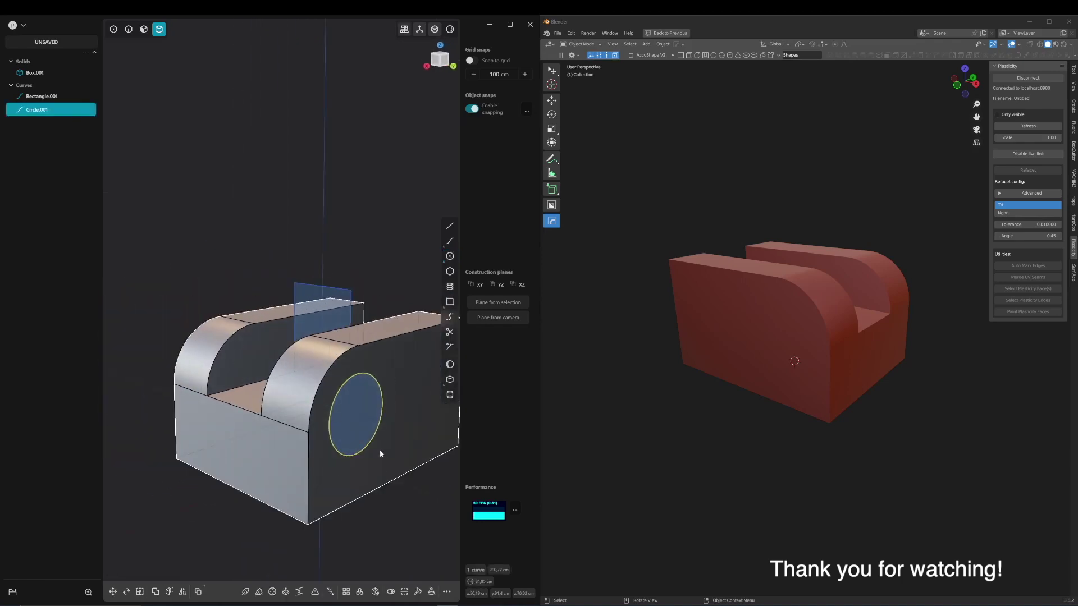
middle_drag(382, 458, 359, 451)
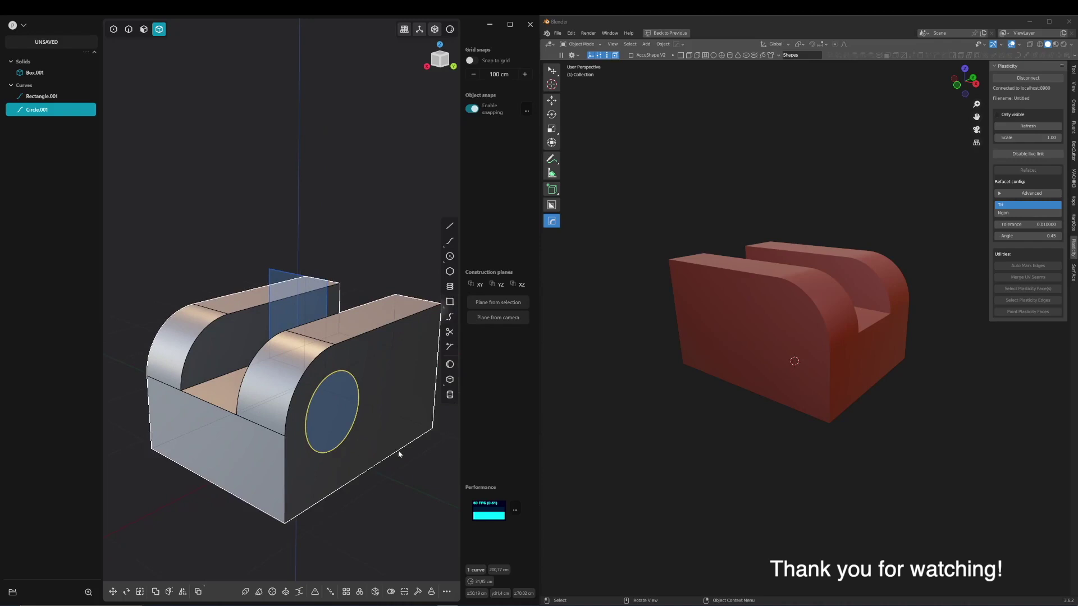
Cut the part with the circle and delete the cylinder to leave a through-hole
key(Escape)
click(386, 462)
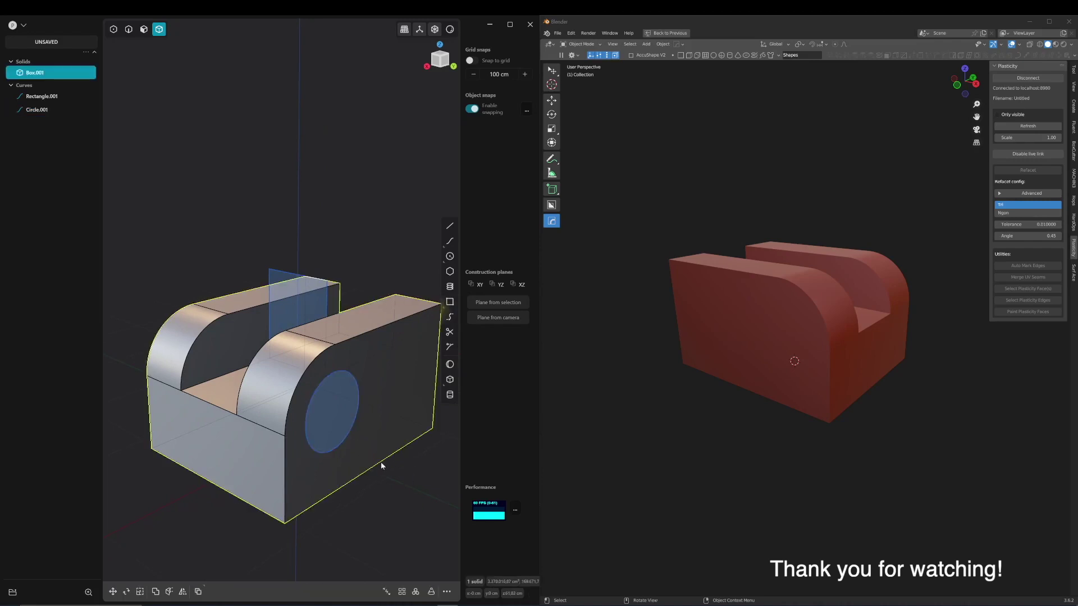
key(alt+c)
click(353, 432)
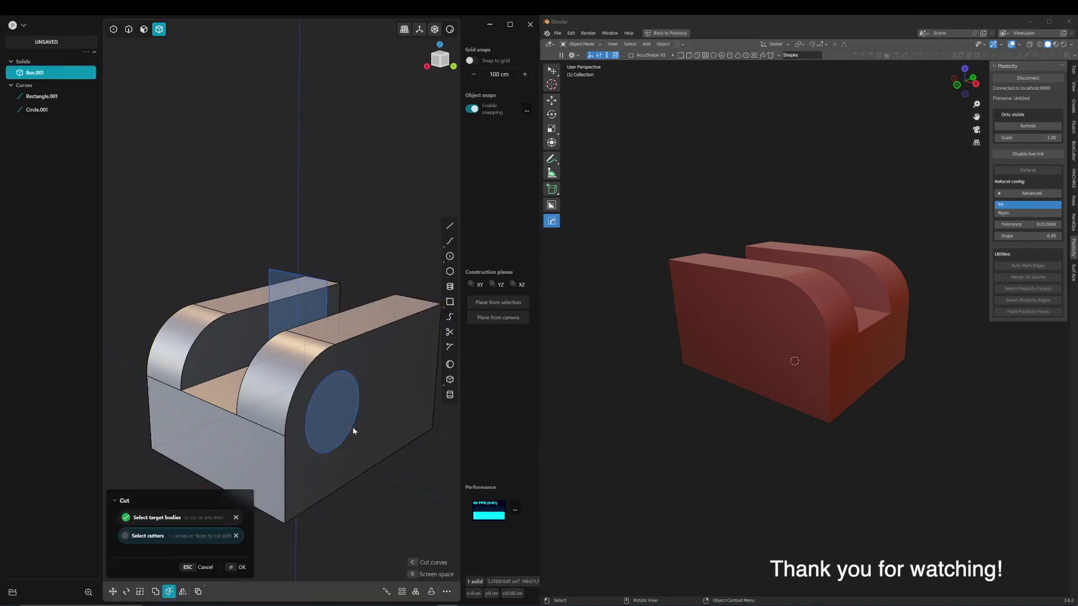
key(Return)
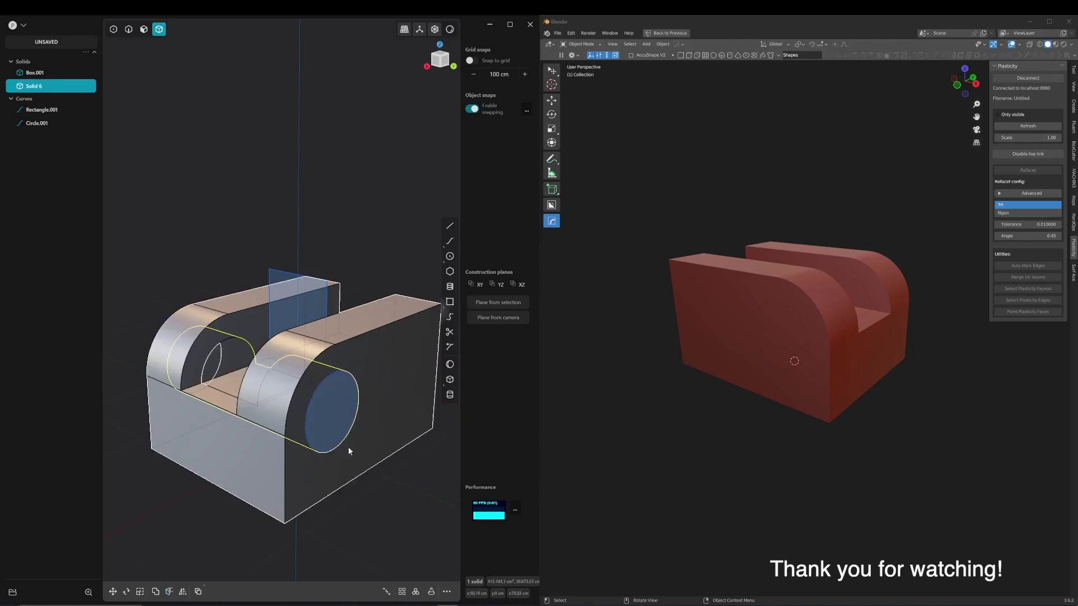
click(337, 411)
key(Delete)
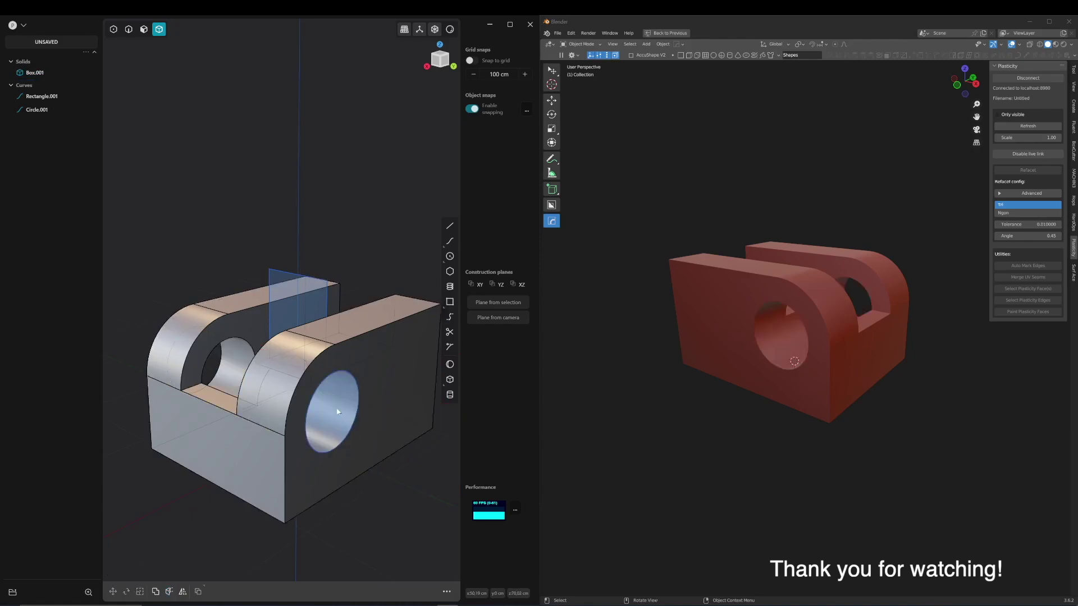
mouse_move(336, 411)
middle_down()
mouse_move(229, 420)
mouse_move(358, 481)
middle_up()
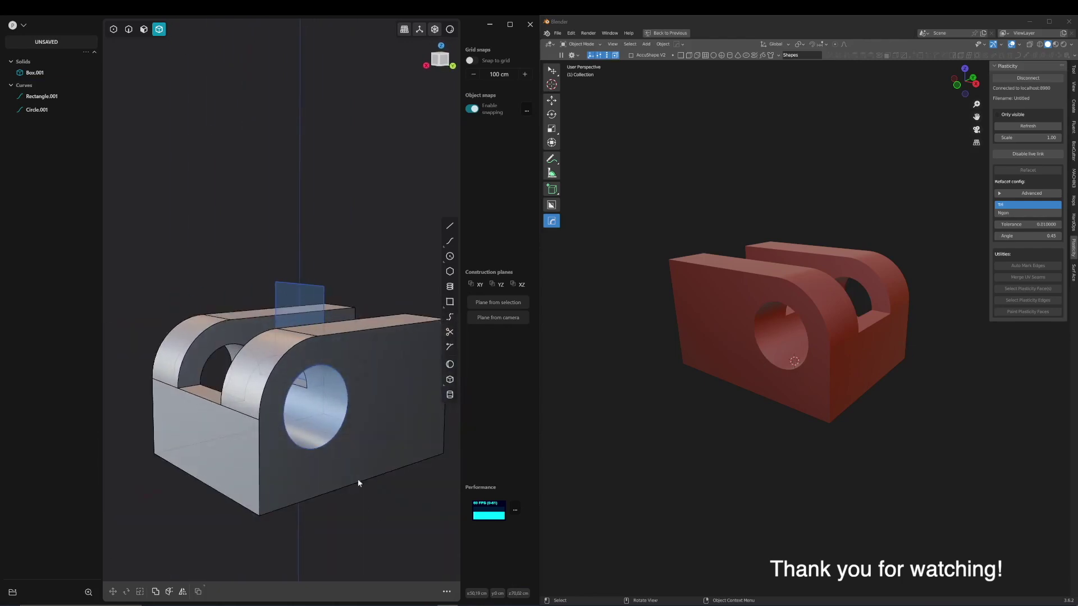
Fillet the front prong's outer edge to about 4.855 cm and check it in Blender
key(2)
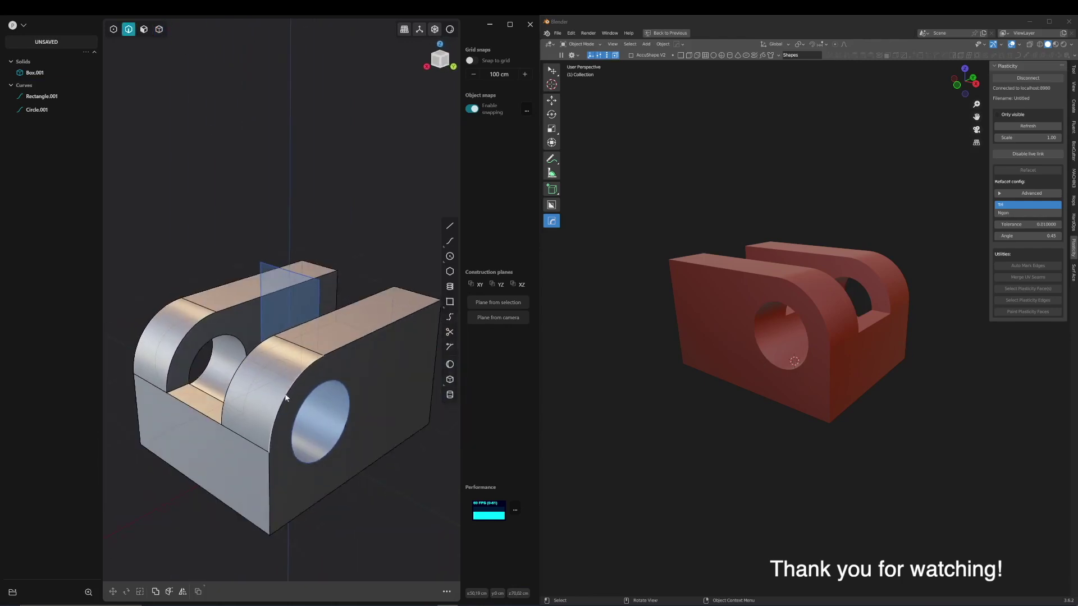
click(285, 397)
key(f)
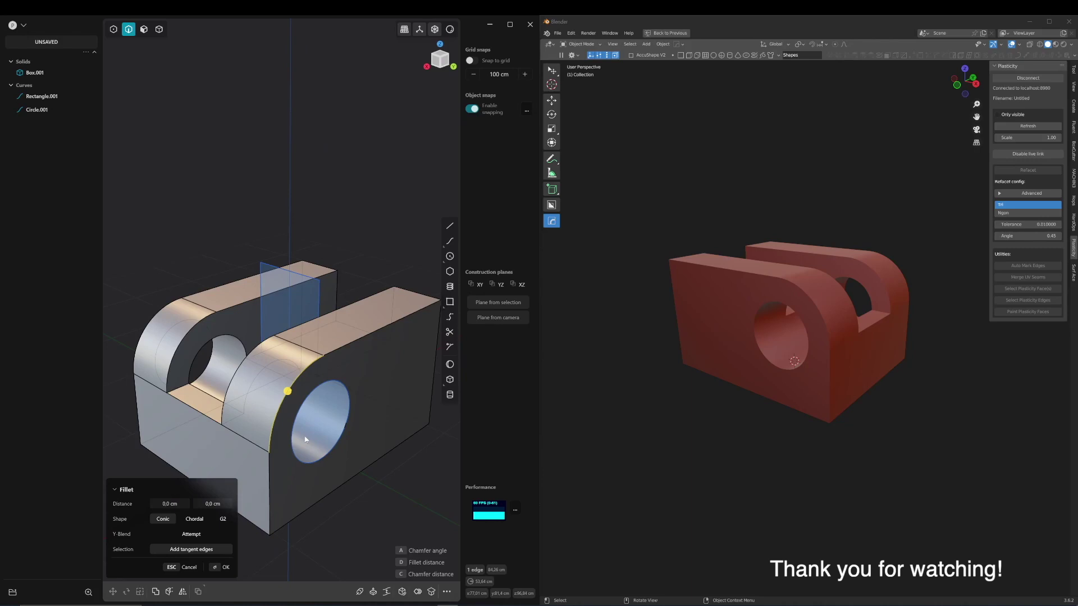
key(d)
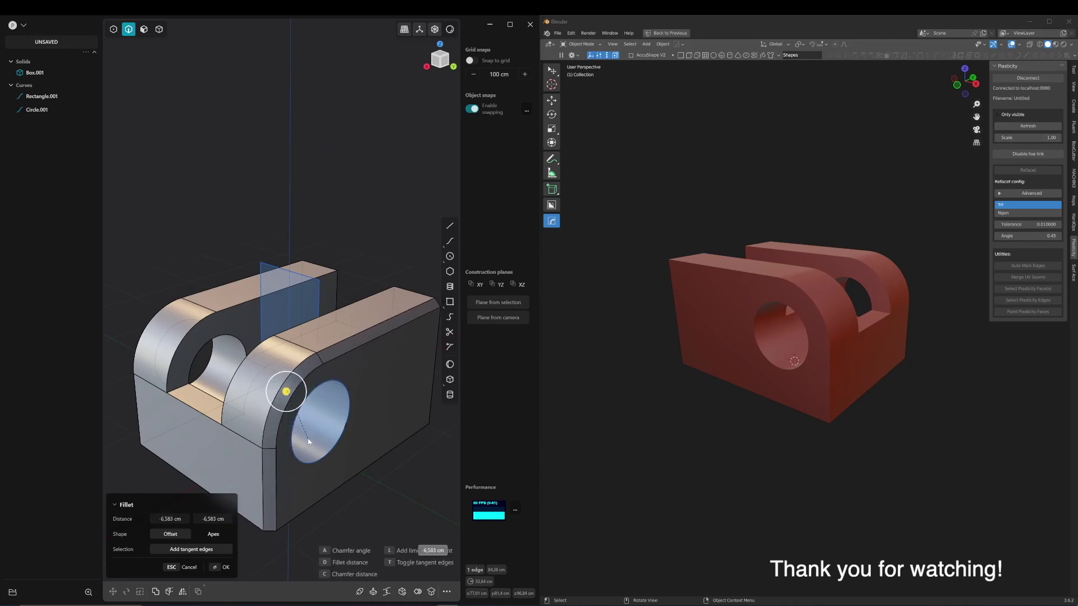
click(307, 439)
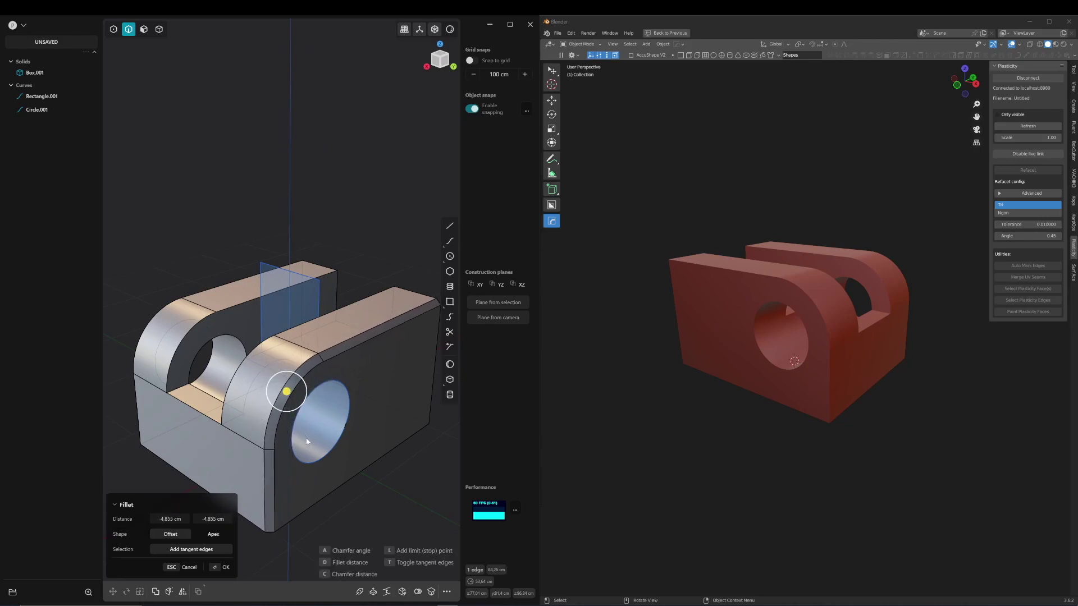
key(Return)
mouse_move(764, 447)
middle_down()
mouse_move(832, 404)
mouse_move(800, 421)
mouse_move(819, 427)
middle_up()
scroll(819, 423, up, 3)
middle_drag(823, 439, 816, 443)
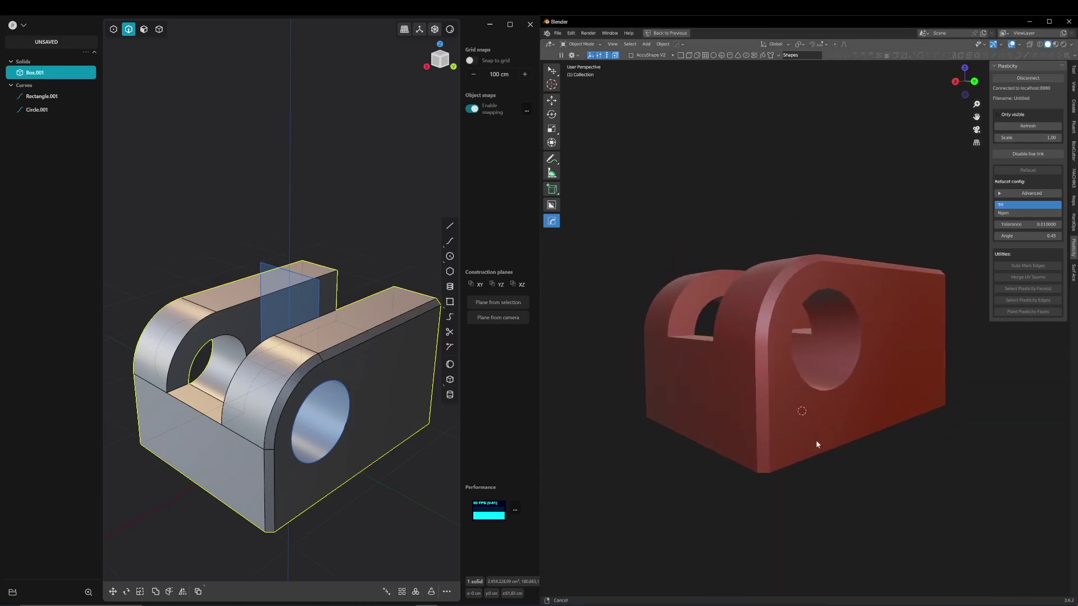
mouse_move(344, 488)
middle_down()
mouse_move(338, 439)
mouse_move(272, 474)
mouse_move(298, 472)
mouse_move(393, 533)
middle_up()
click(378, 513)
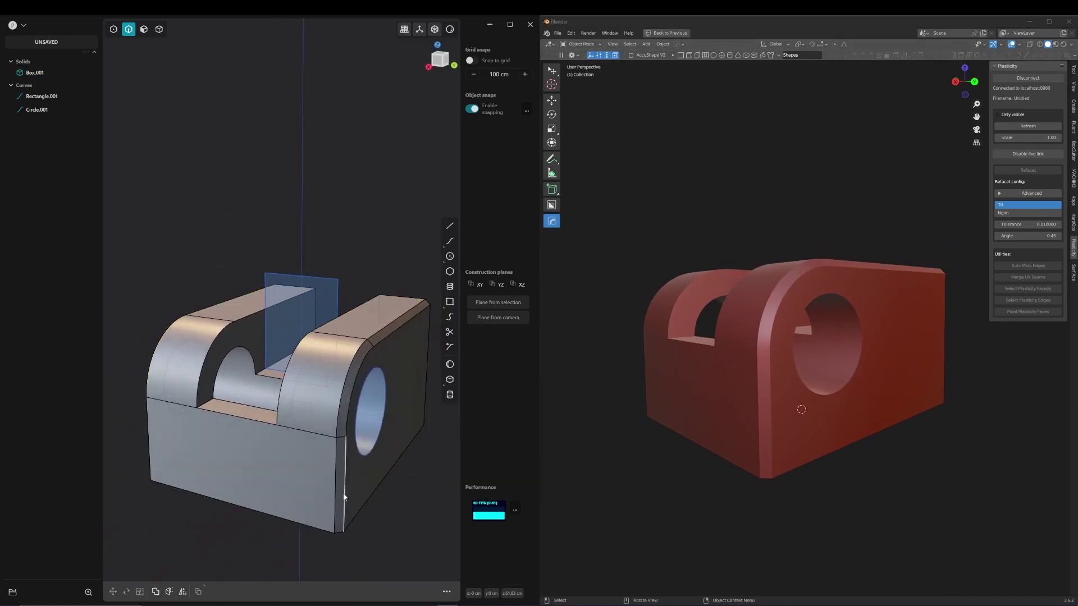
Mirror the bracket half across its centre plane to create the second half
key(alt+z)
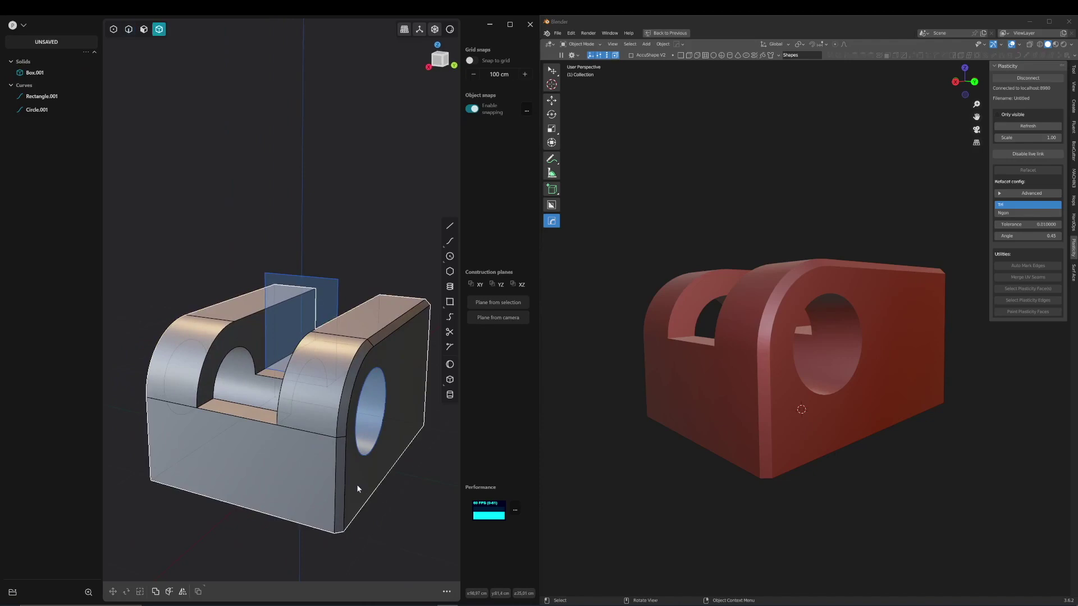
click(305, 465)
middle_drag(387, 492, 353, 491)
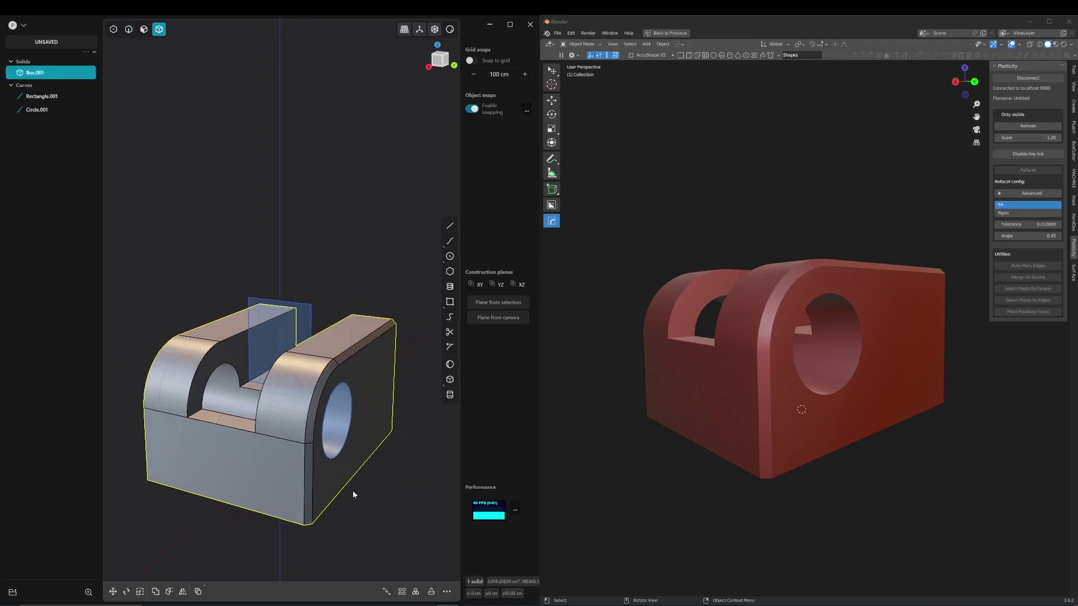
key(alt+x)
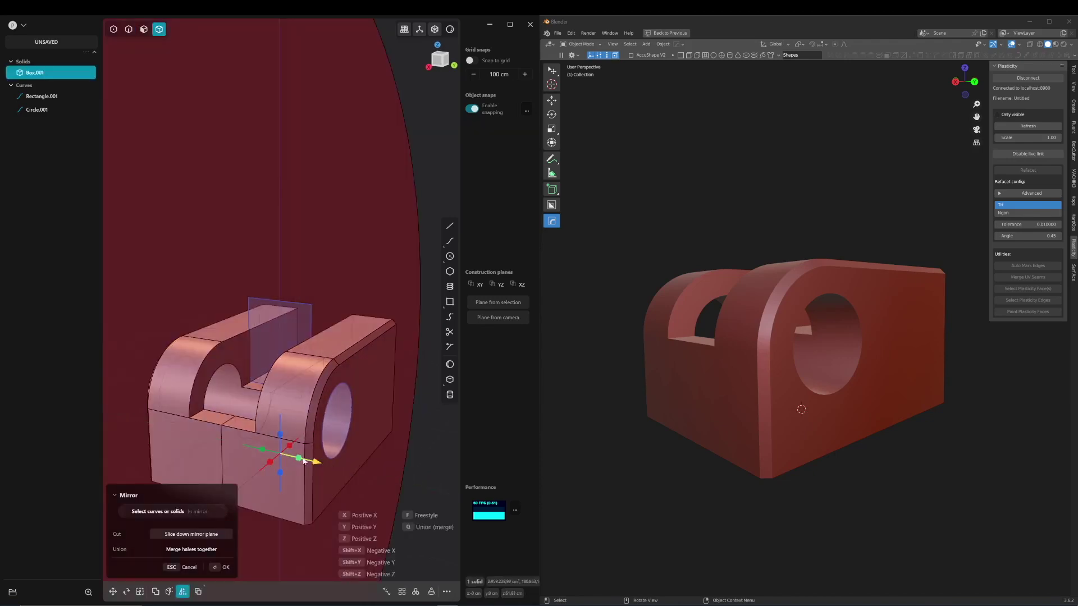
click(304, 460)
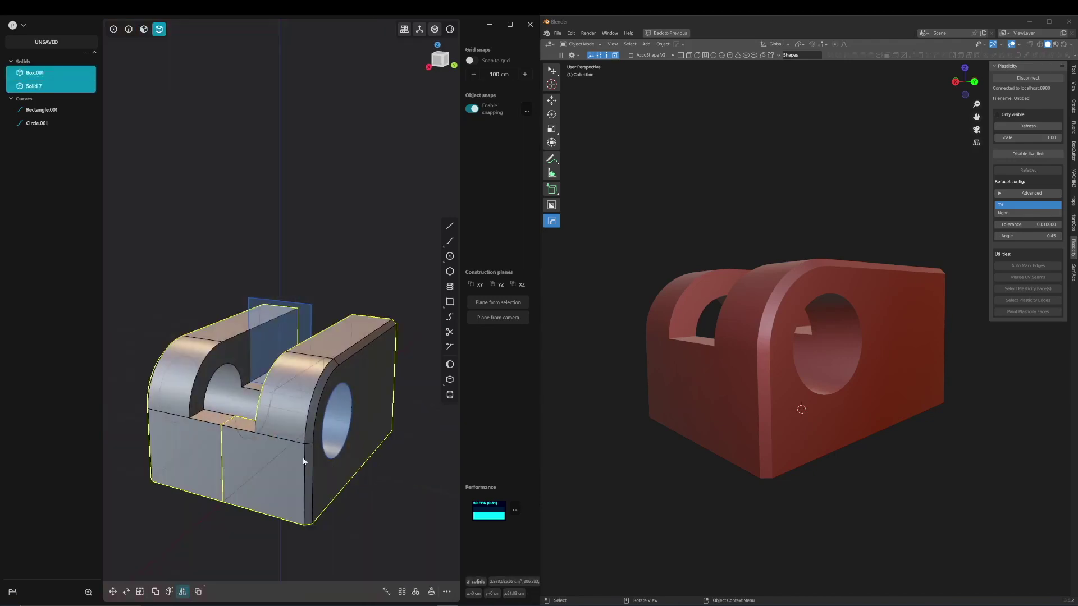
Union both bracket halves into one solid with a Boolean
click(381, 484)
middle_drag(381, 483, 354, 412)
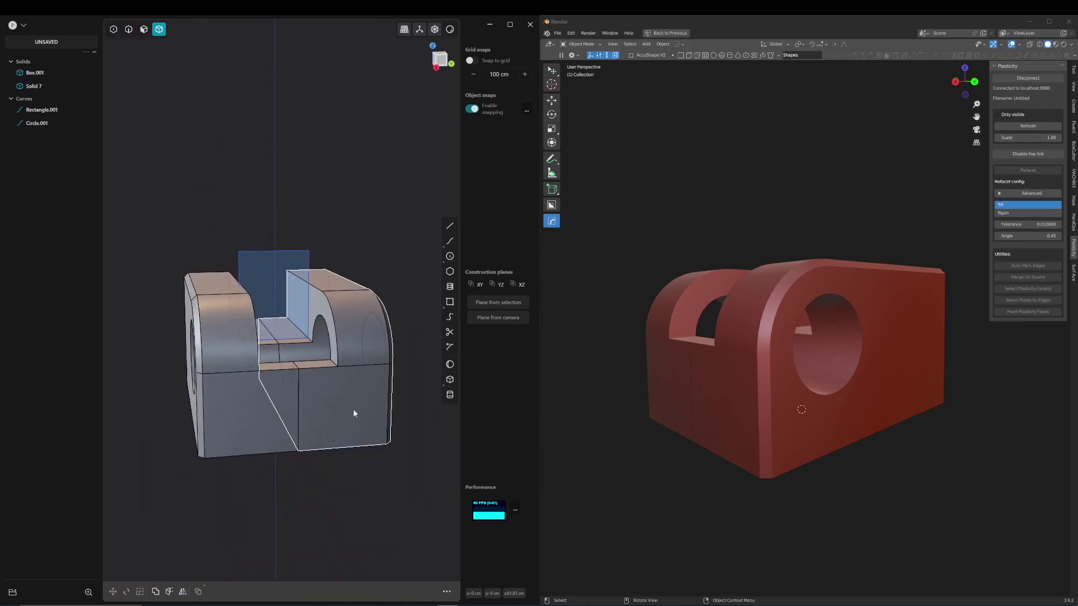
click(354, 413)
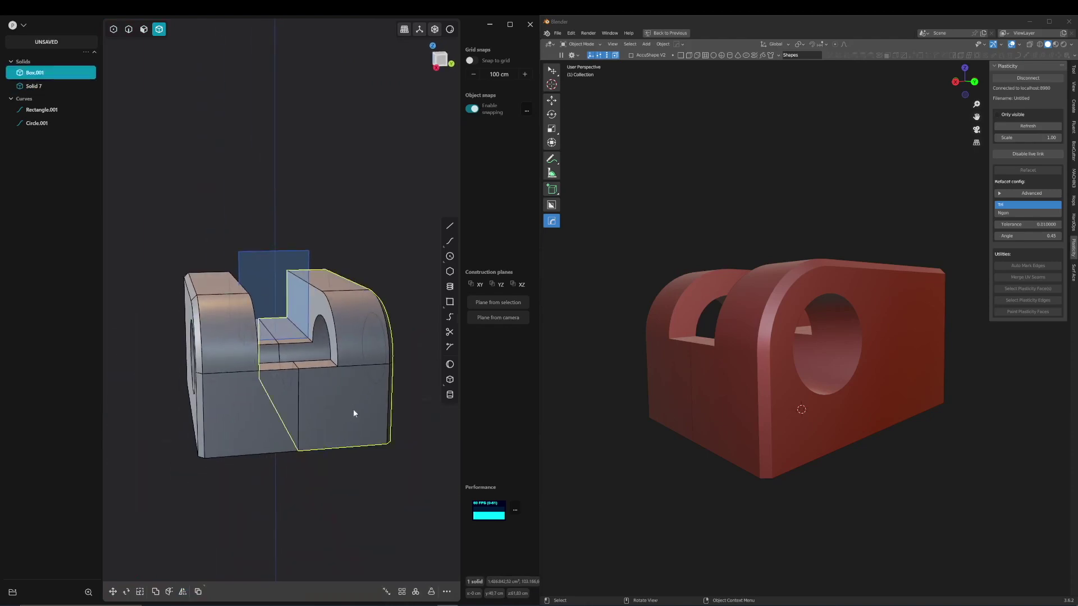
key(shift+d)
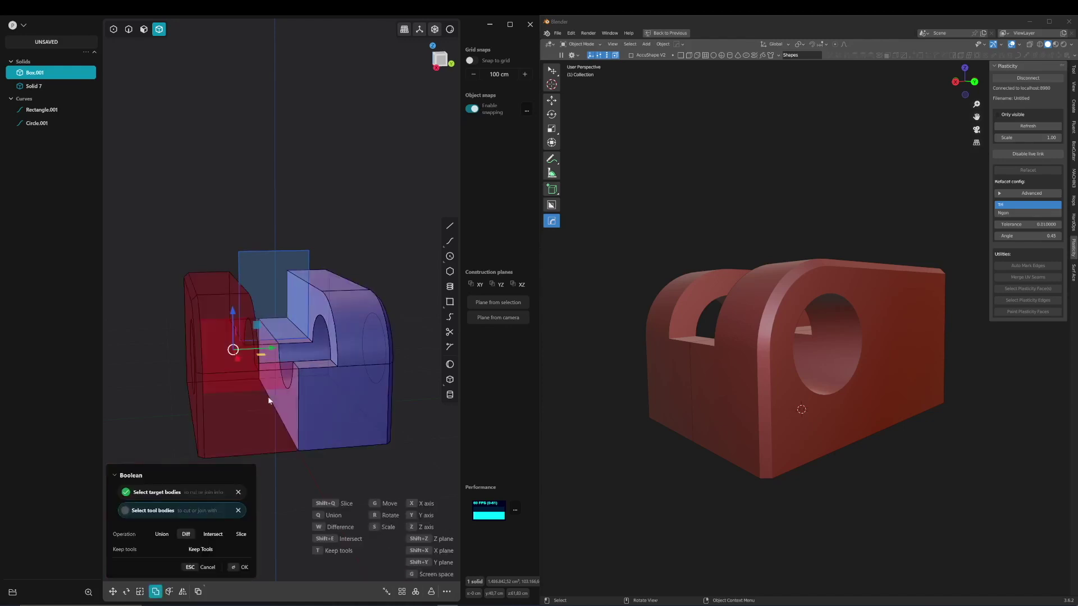
key(q)
key(Return)
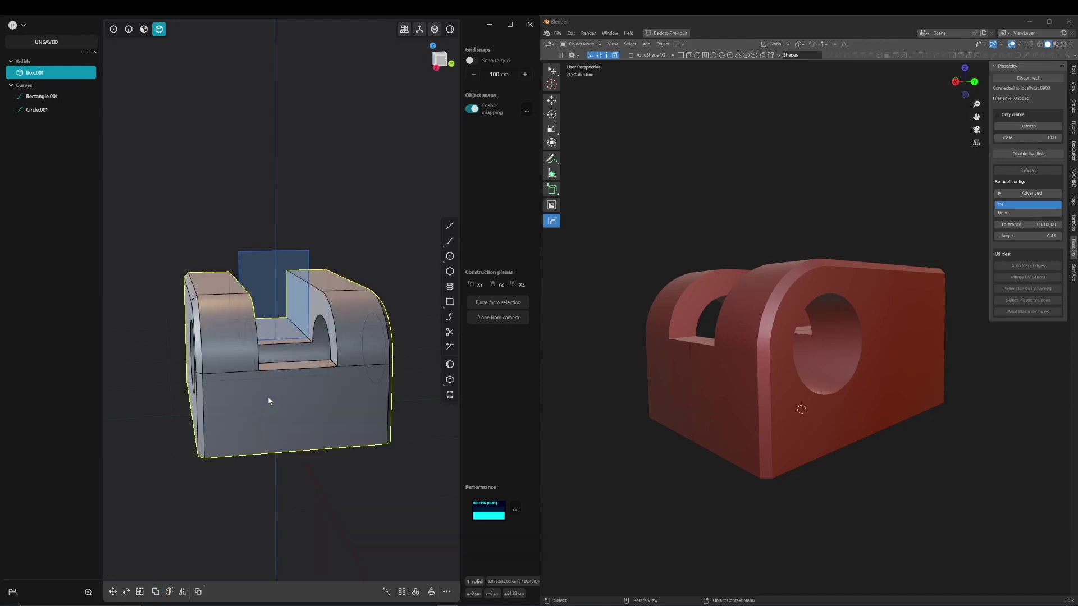
mouse_move(268, 396)
middle_down()
mouse_move(298, 453)
mouse_move(258, 395)
mouse_move(335, 466)
mouse_move(478, 88)
middle_up()
click(337, 470)
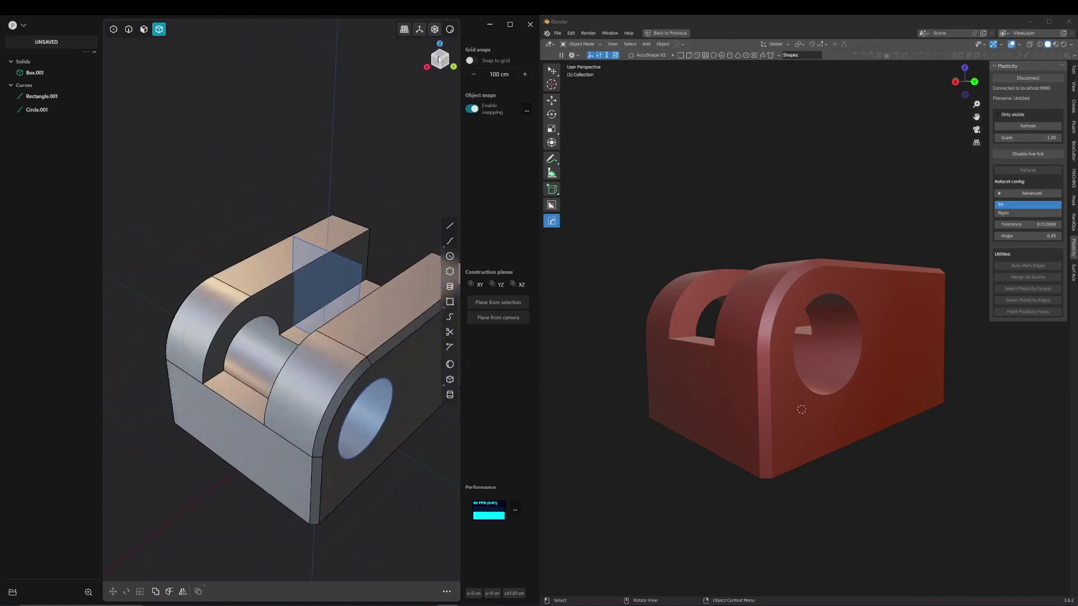
From the Top view, draw a small centre circle at the clevis arm's midpoint
click(438, 59)
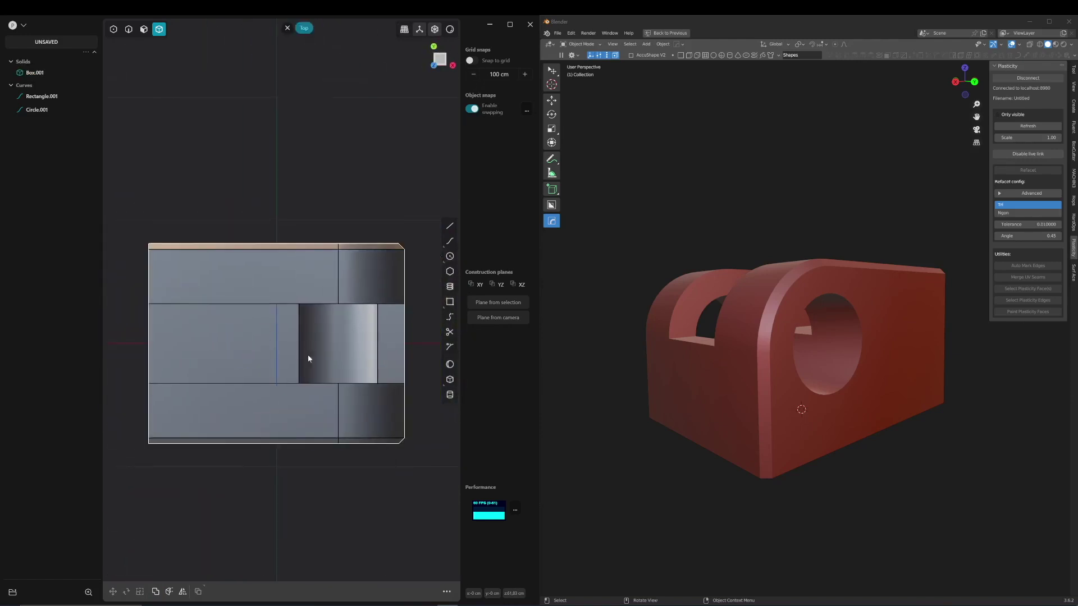
click(450, 257)
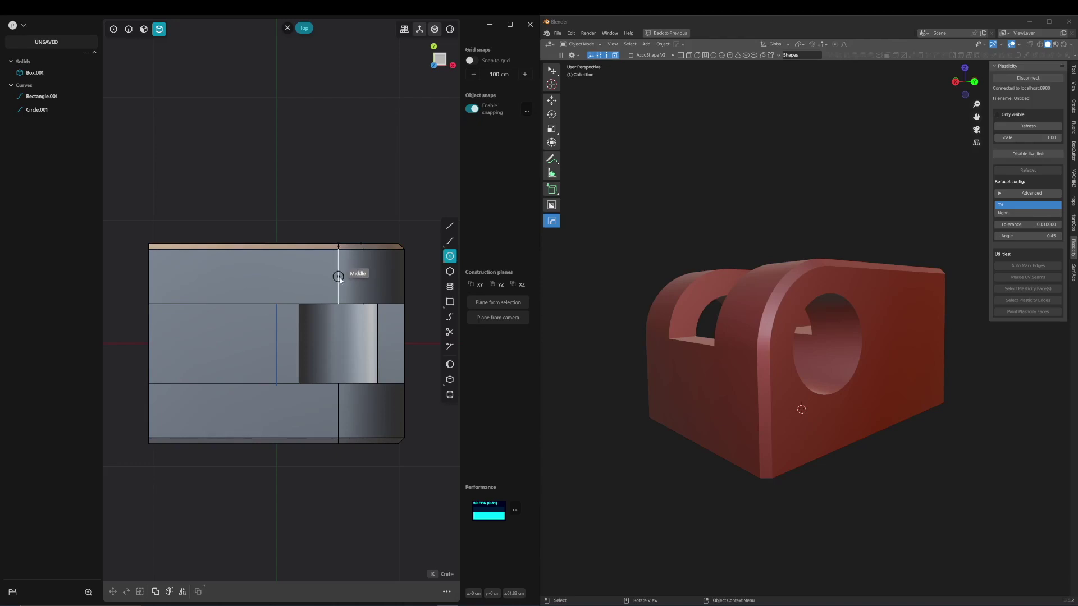
click(338, 277)
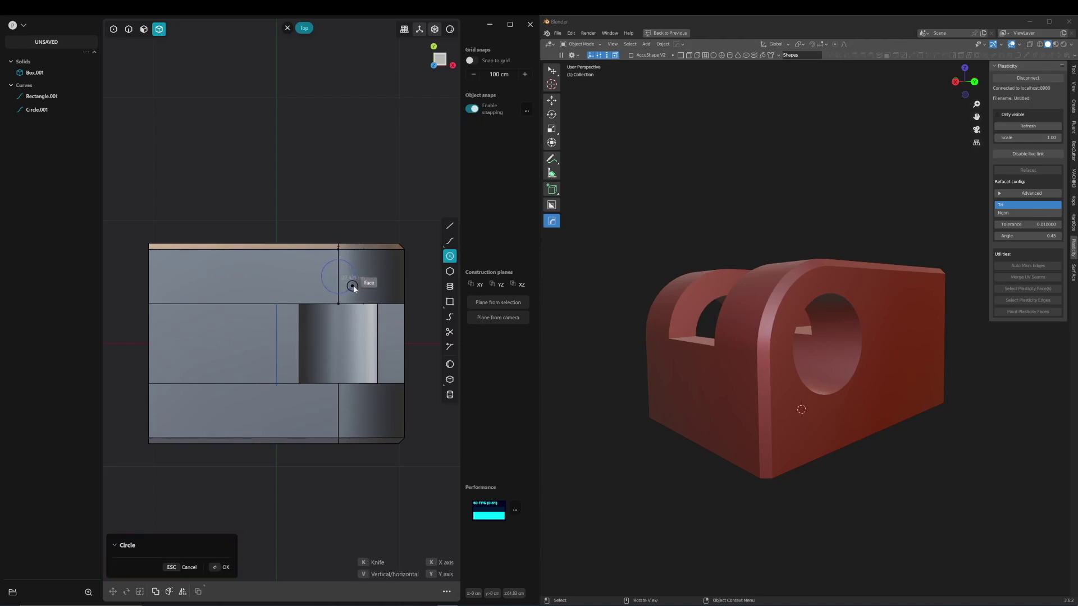
click(354, 290)
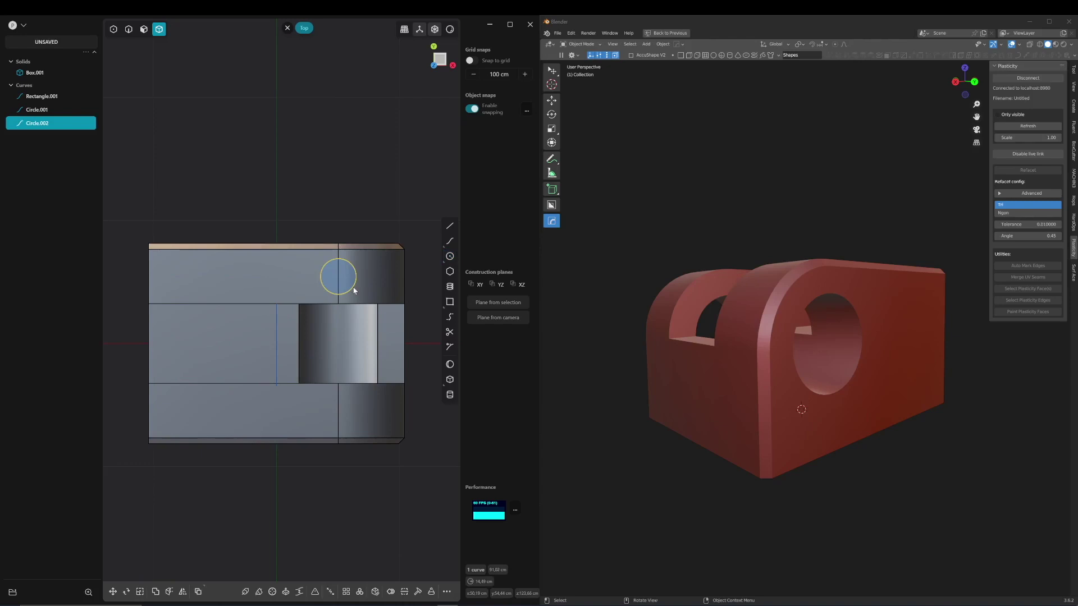
mouse_move(354, 290)
middle_down()
mouse_move(326, 318)
mouse_move(304, 318)
mouse_move(402, 445)
middle_up()
click(401, 445)
click(389, 409)
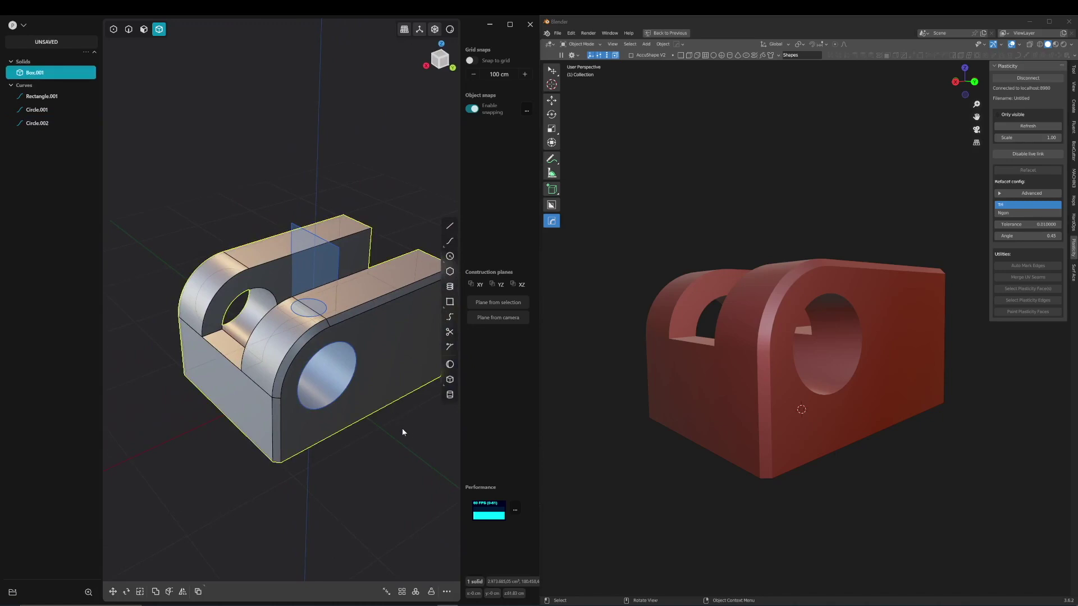
Cut the bracket Box.001 with Circle.002 as the cutter
key(c)
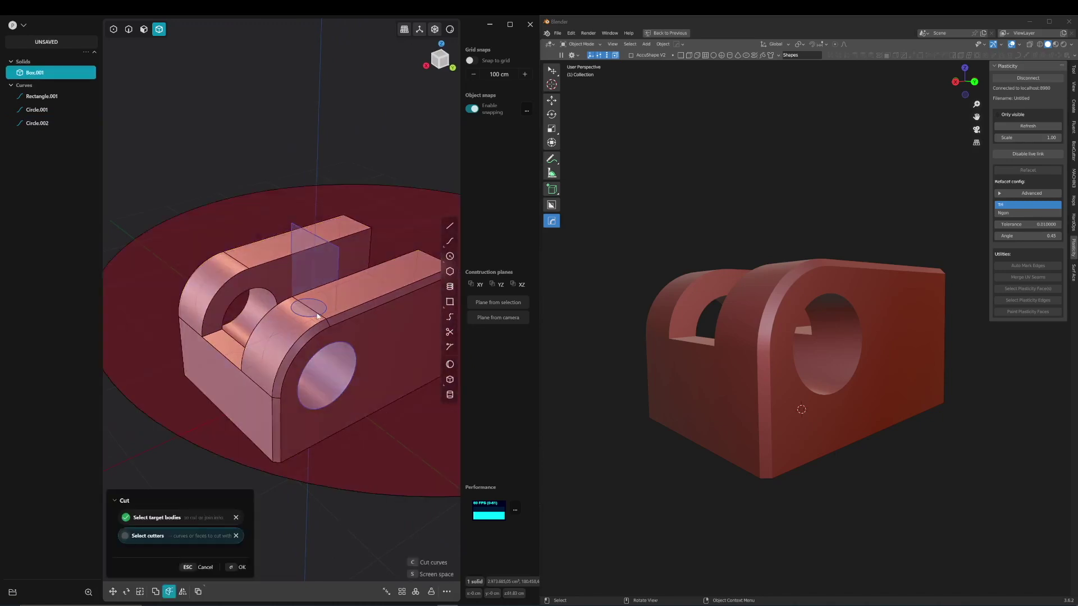
key(Escape)
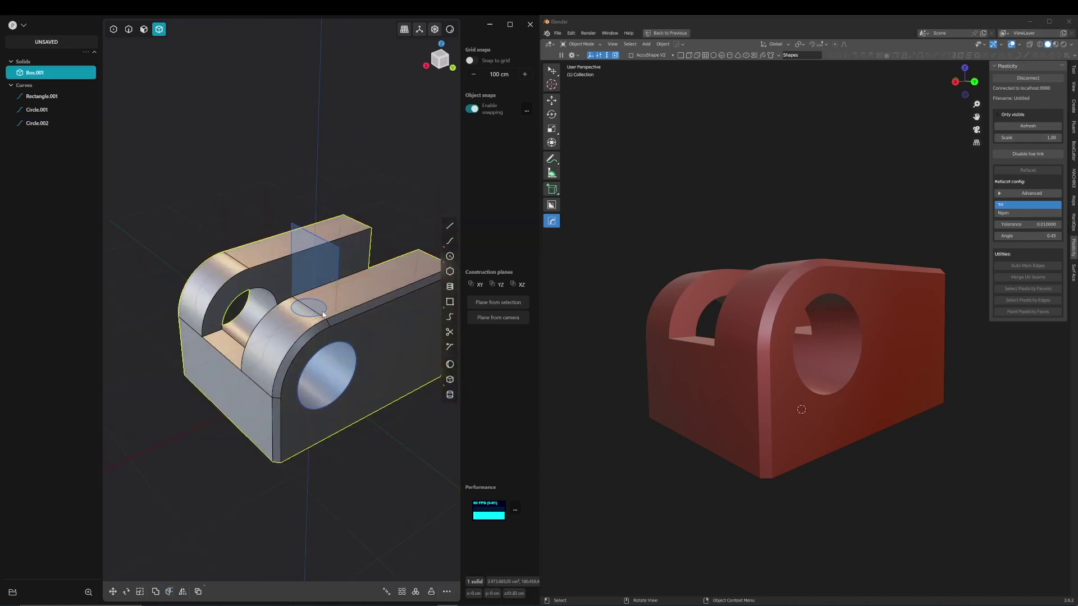
key(Escape)
click(383, 379)
key(c)
click(327, 313)
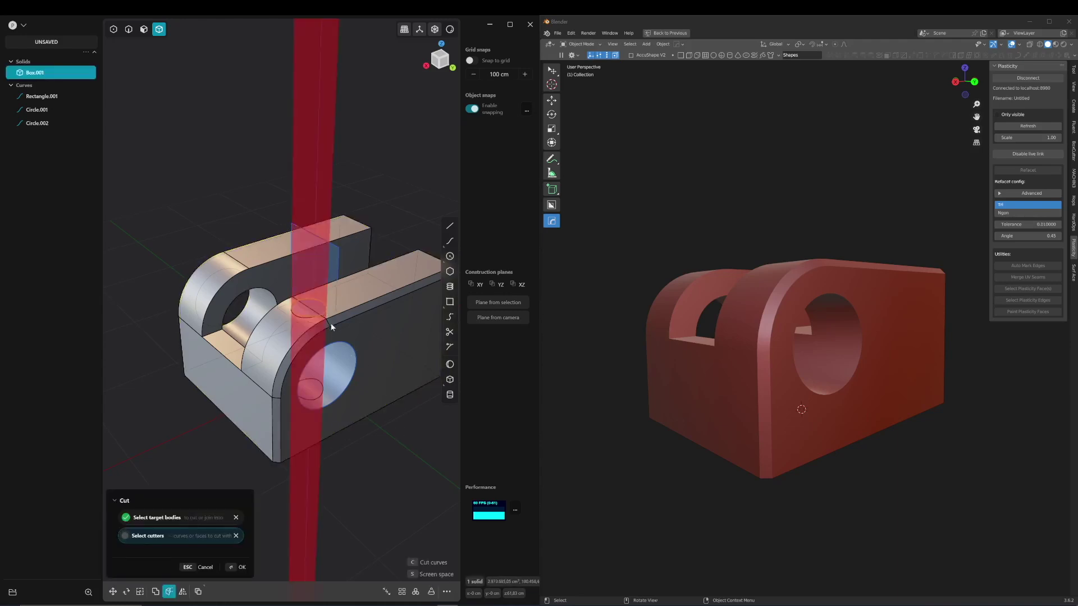
key(Return)
Delete the upper and lower cut-out cylinders, Solid 10 and Solid 9, to open the pin hole
click(366, 439)
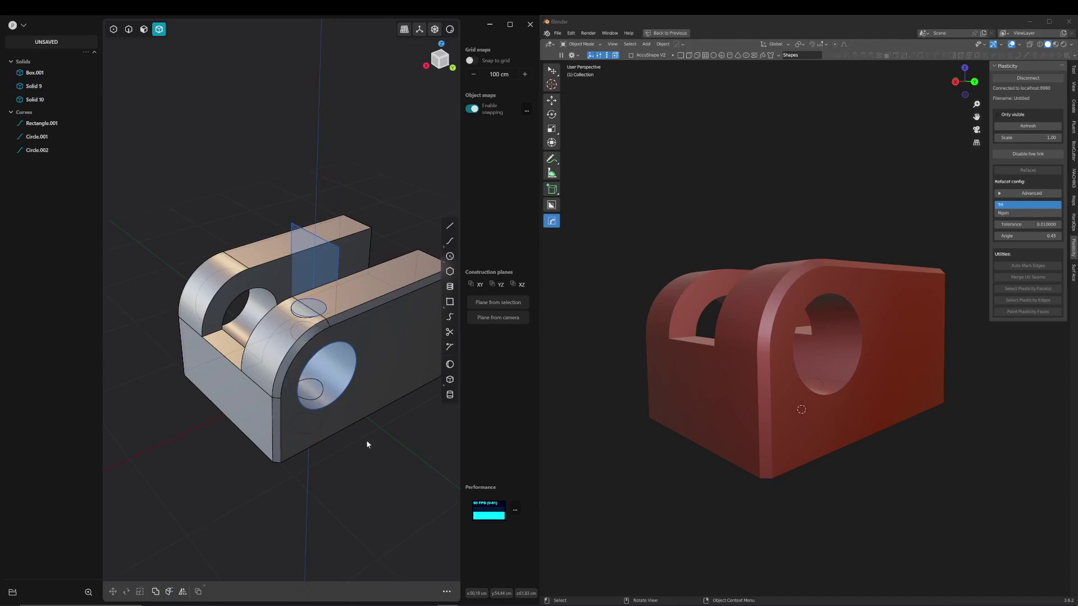
click(321, 305)
key(Delete)
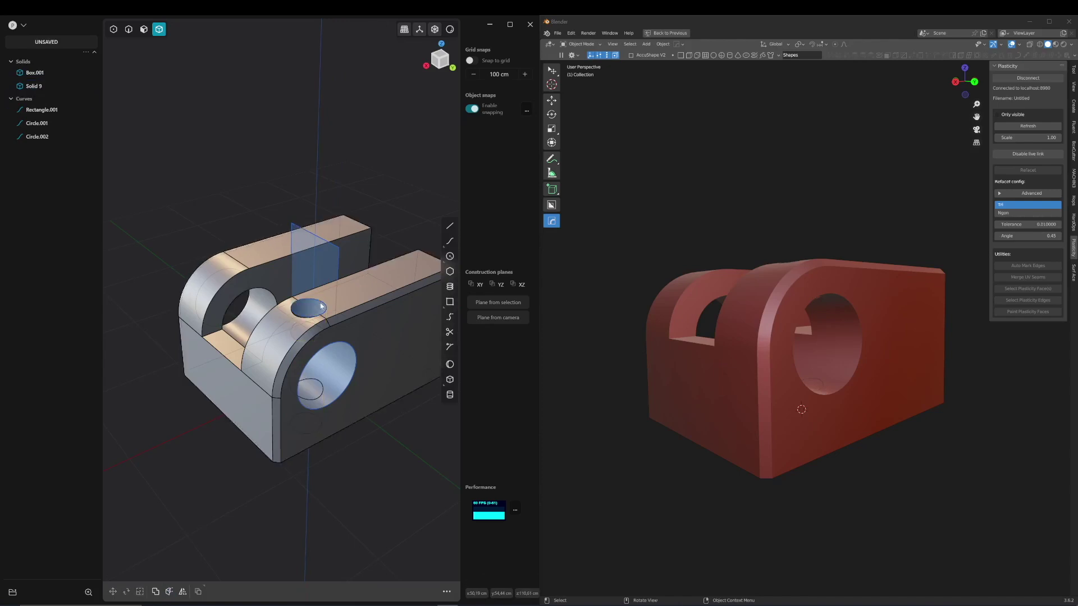
click(320, 396)
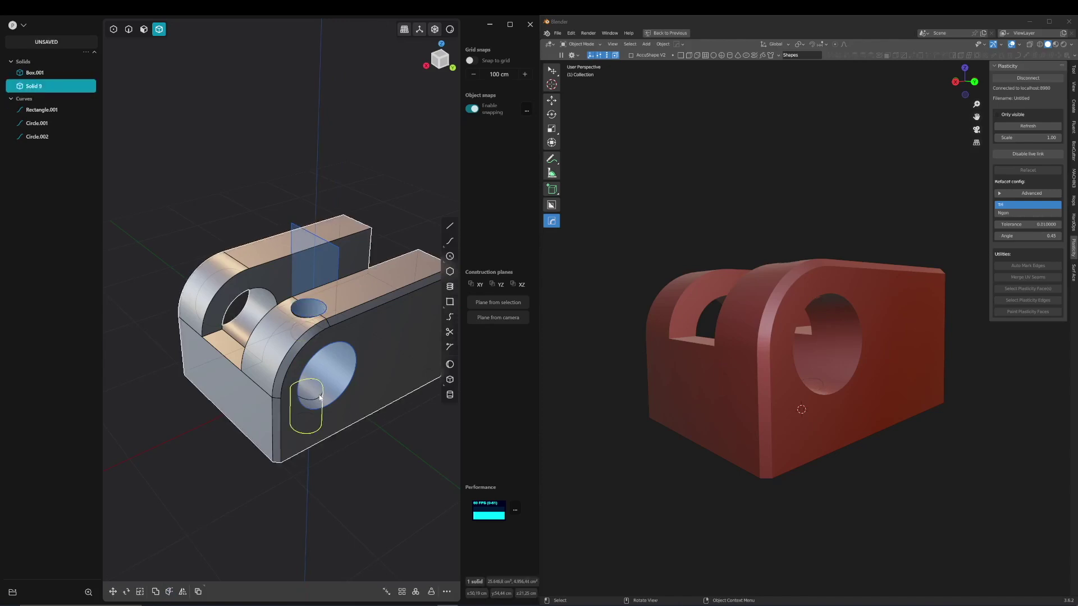
key(Delete)
mouse_move(917, 407)
middle_down()
mouse_move(749, 385)
mouse_move(762, 335)
mouse_move(806, 389)
mouse_move(780, 372)
middle_up()
mouse_move(390, 376)
middle_down()
mouse_move(369, 364)
mouse_move(381, 429)
middle_up()
Mirror Box.001 so the opposite arm gains a matching half with its pin hole
click(360, 386)
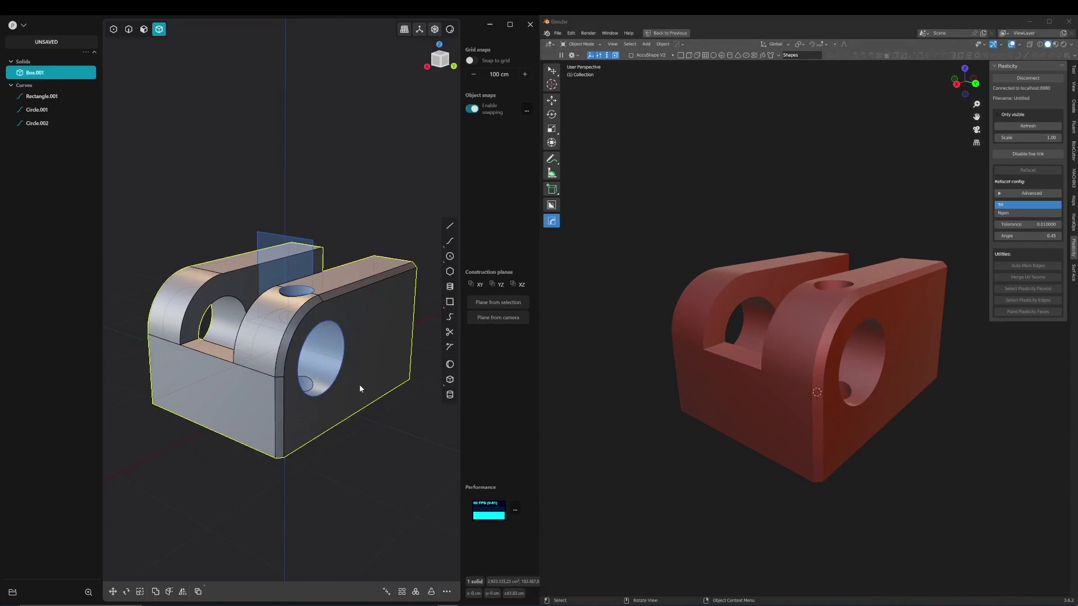
key(alt+x)
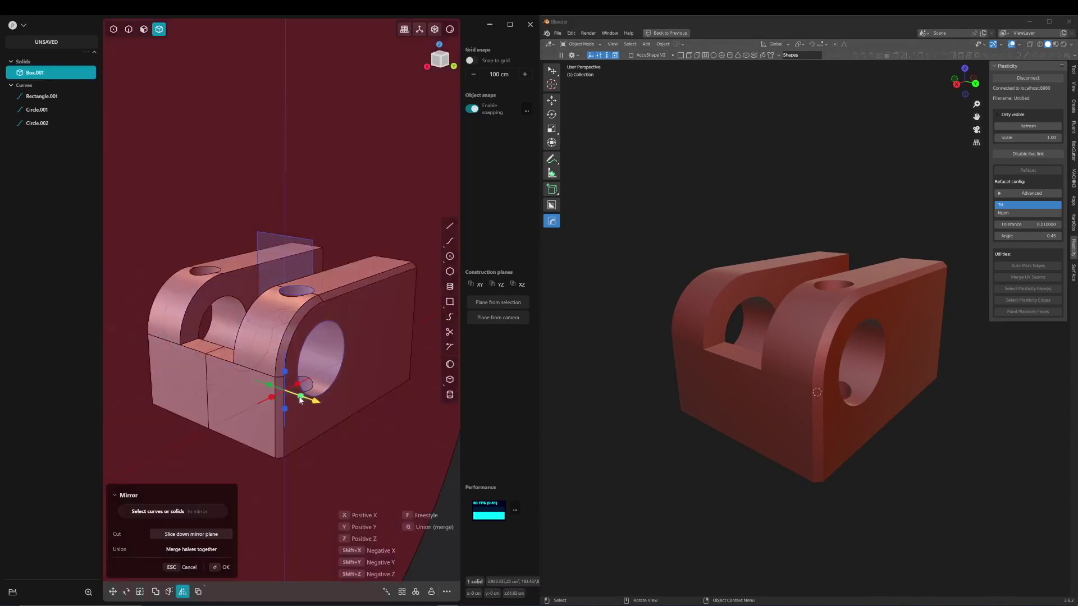
mouse_move(223, 378)
middle_down()
mouse_move(342, 376)
mouse_move(401, 392)
middle_up()
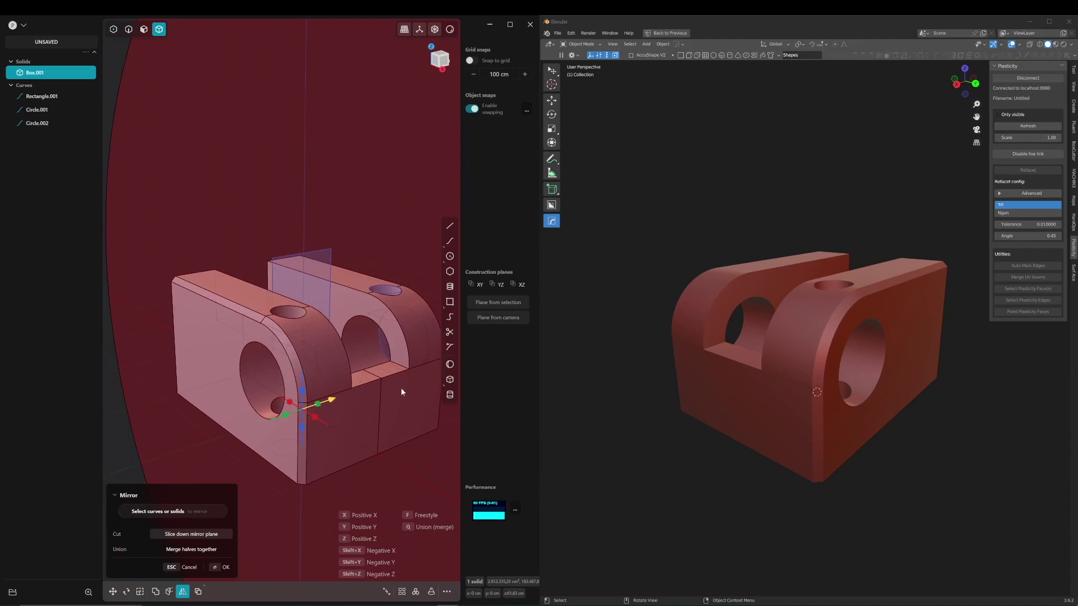
key(x)
click(426, 476)
mouse_move(426, 476)
middle_down()
mouse_move(295, 395)
mouse_move(303, 415)
middle_up()
Boolean-union the two mirrored halves into a single Box.001 solid
click(247, 404)
shift+click(307, 414)
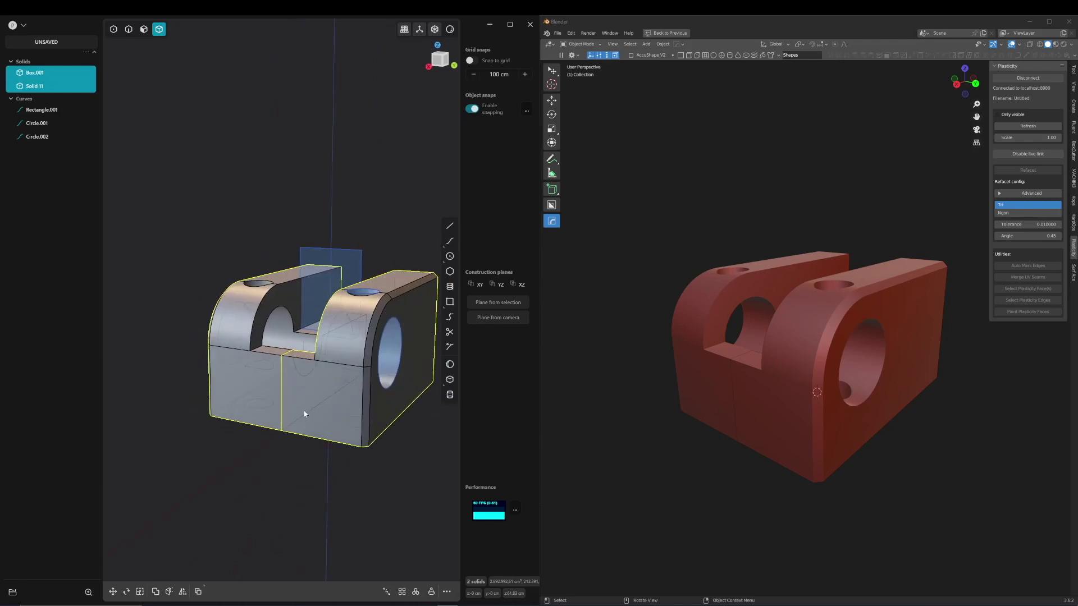
click(365, 476)
click(362, 429)
key(ctrl+minus)
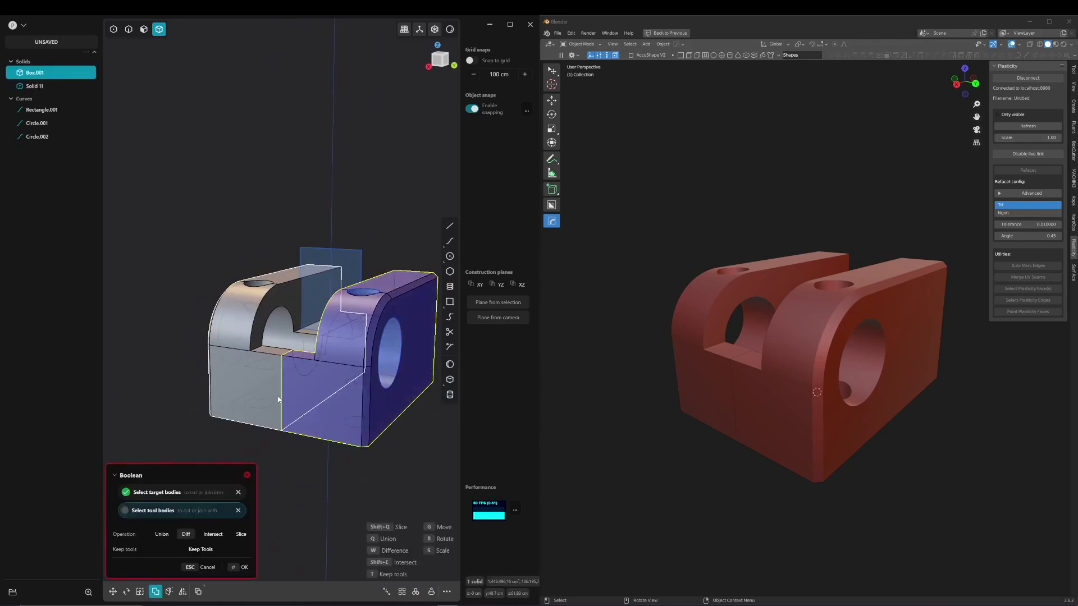
click(269, 397)
key(q)
key(Return)
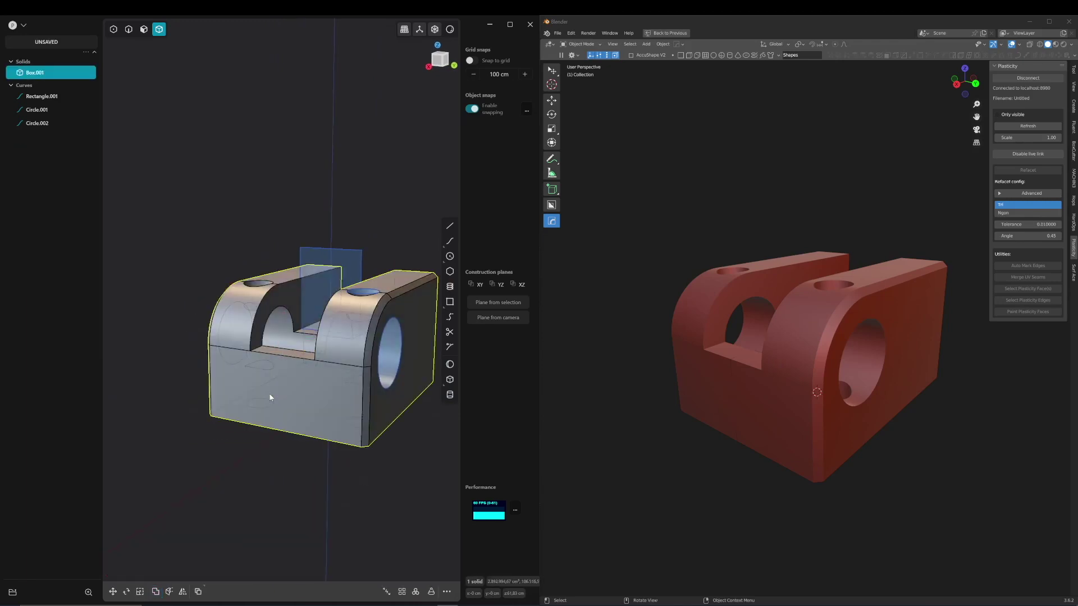
mouse_move(270, 397)
middle_down()
mouse_move(112, 346)
mouse_move(271, 332)
mouse_move(255, 406)
mouse_move(170, 379)
mouse_move(372, 370)
mouse_move(260, 347)
mouse_move(371, 337)
mouse_move(307, 366)
mouse_move(283, 394)
mouse_move(275, 380)
middle_up()
key(Escape)
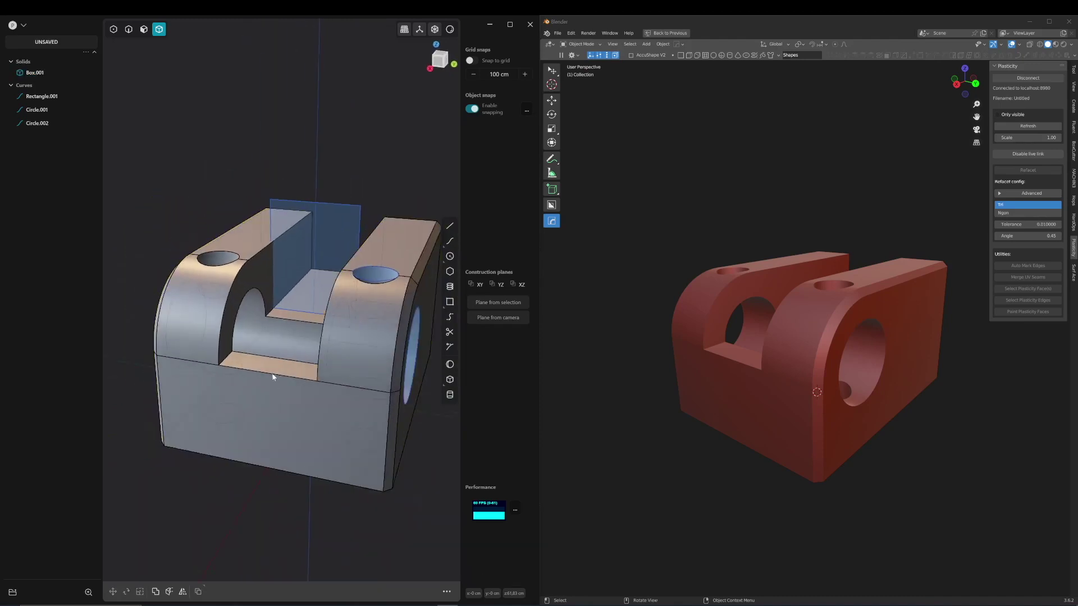
Chamfer the edges along the bracket's central slot by about 4.43 cm
key(2)
click(297, 378)
key(f)
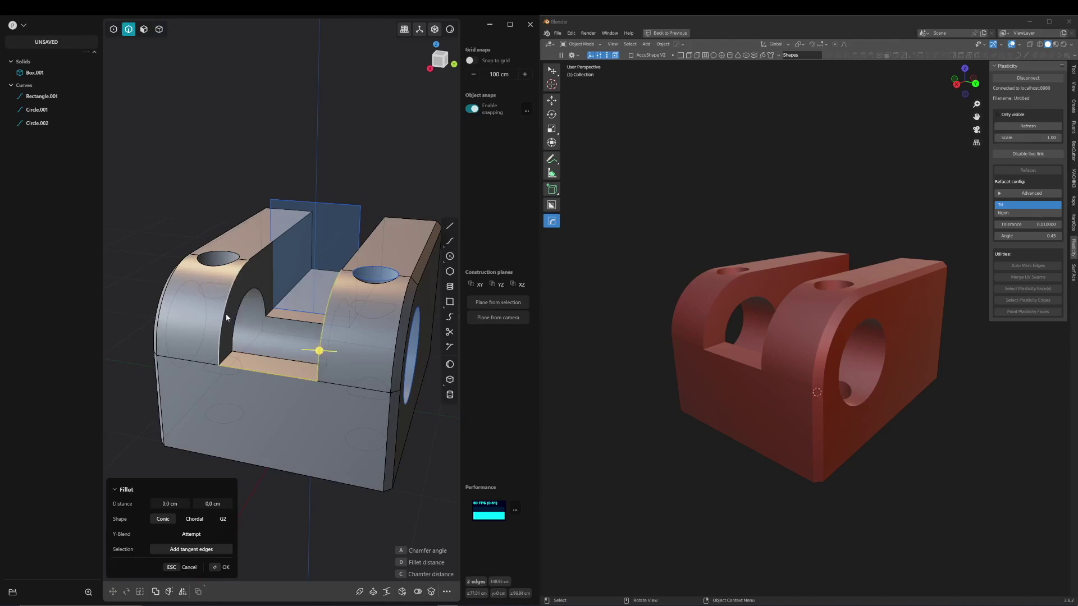
mouse_move(367, 244)
middle_down()
mouse_move(421, 295)
mouse_move(359, 314)
mouse_move(328, 339)
middle_up()
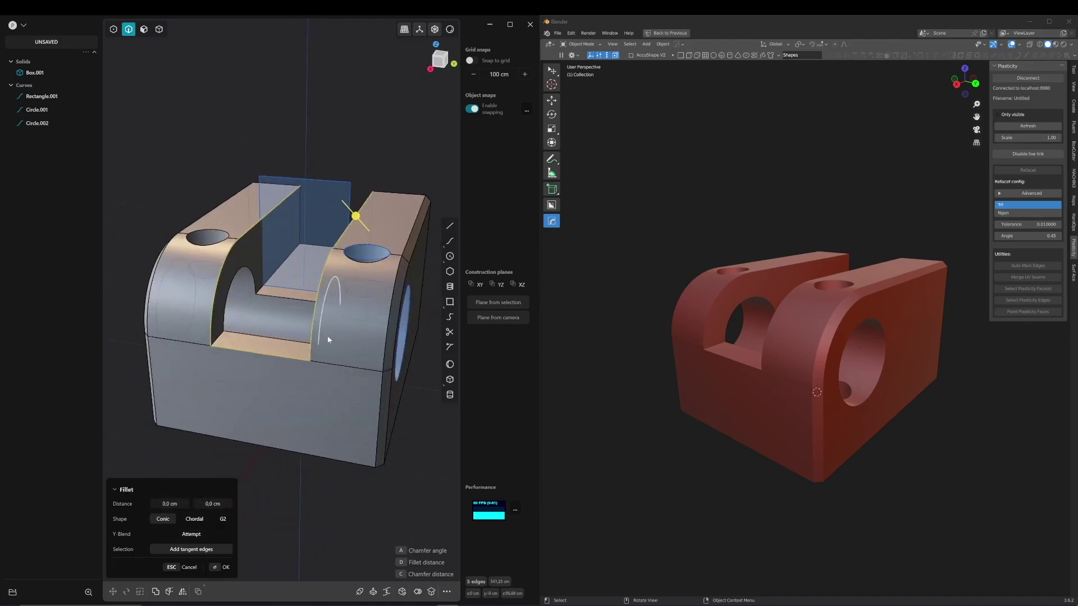
key(d)
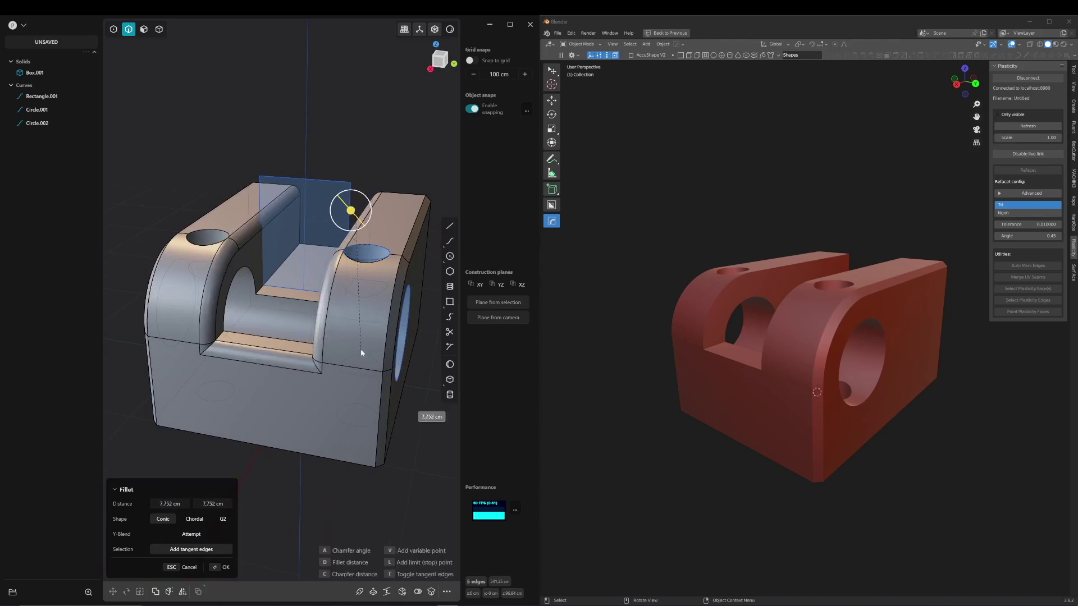
key(c)
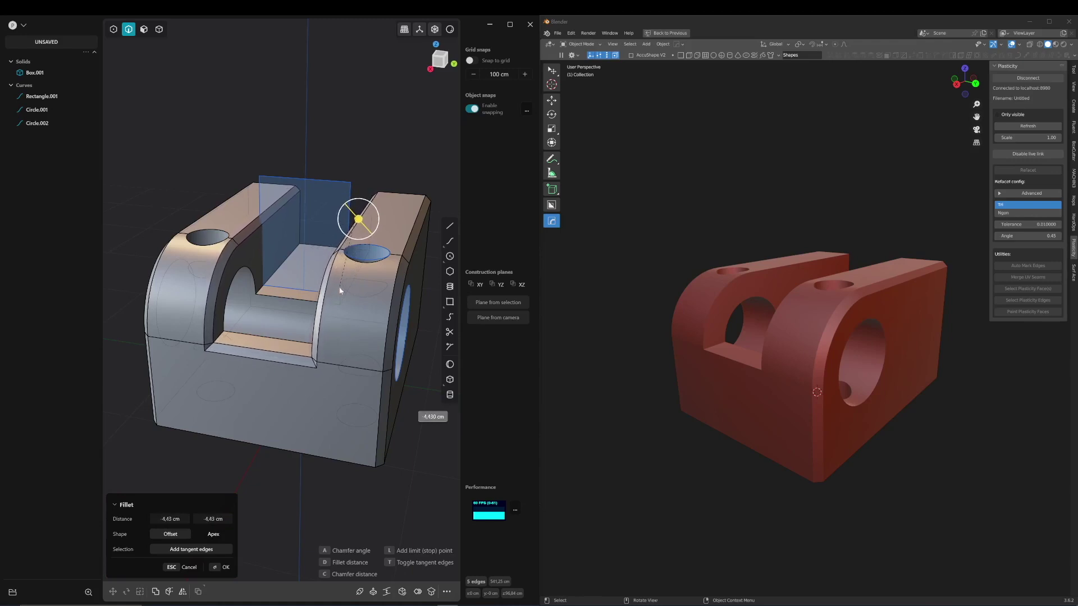
click(357, 308)
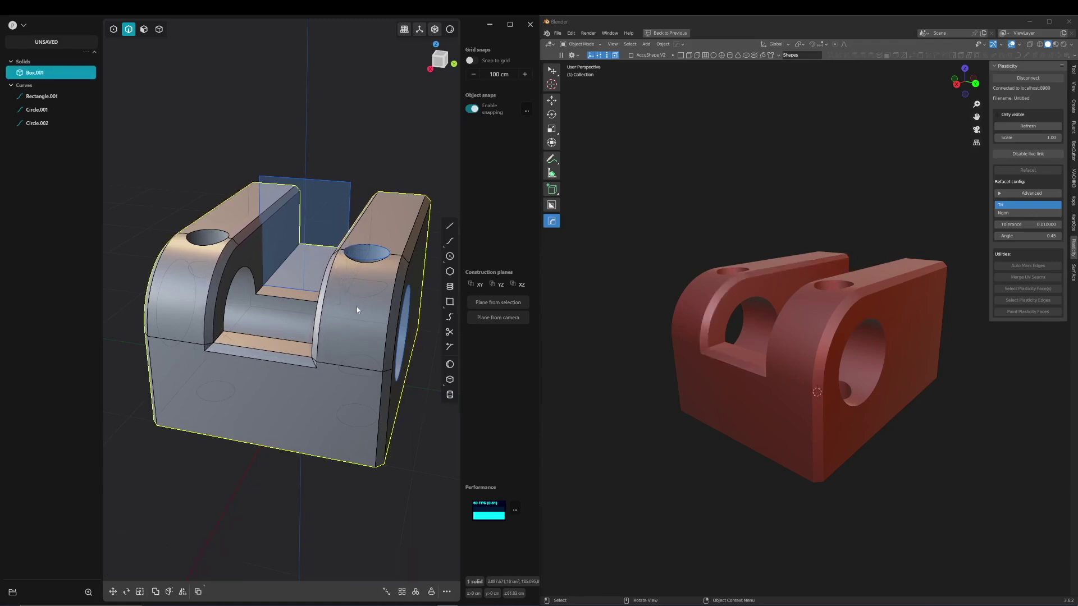
click(439, 482)
scroll(274, 382, up, 5)
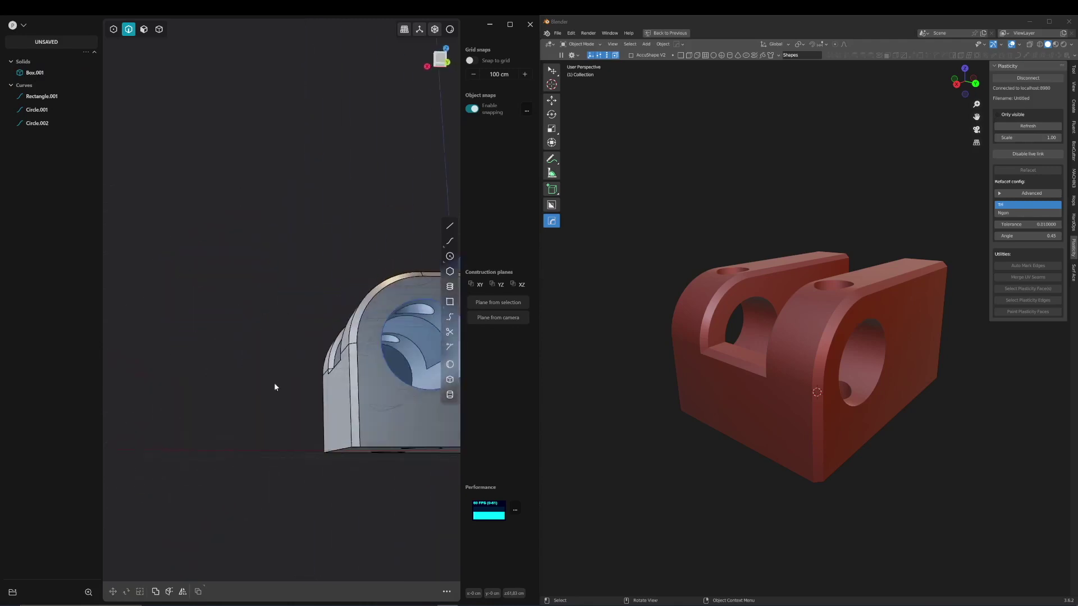